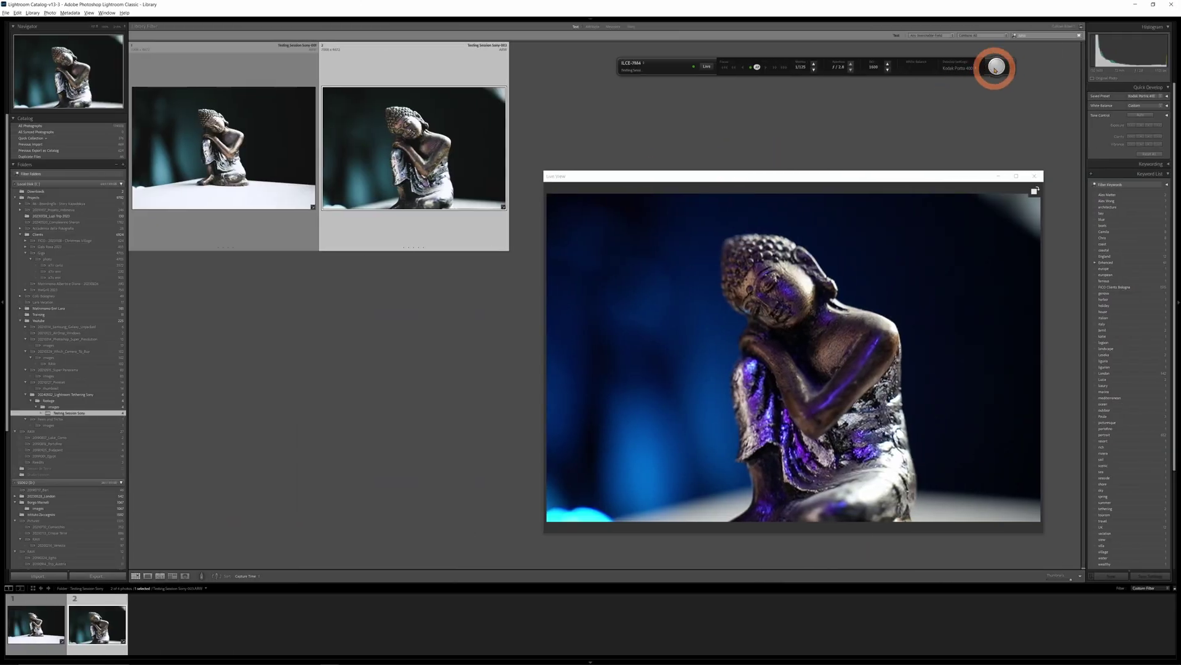
- Capture a third shot of the Buddha statue from the tether bar
left_click(994, 67)
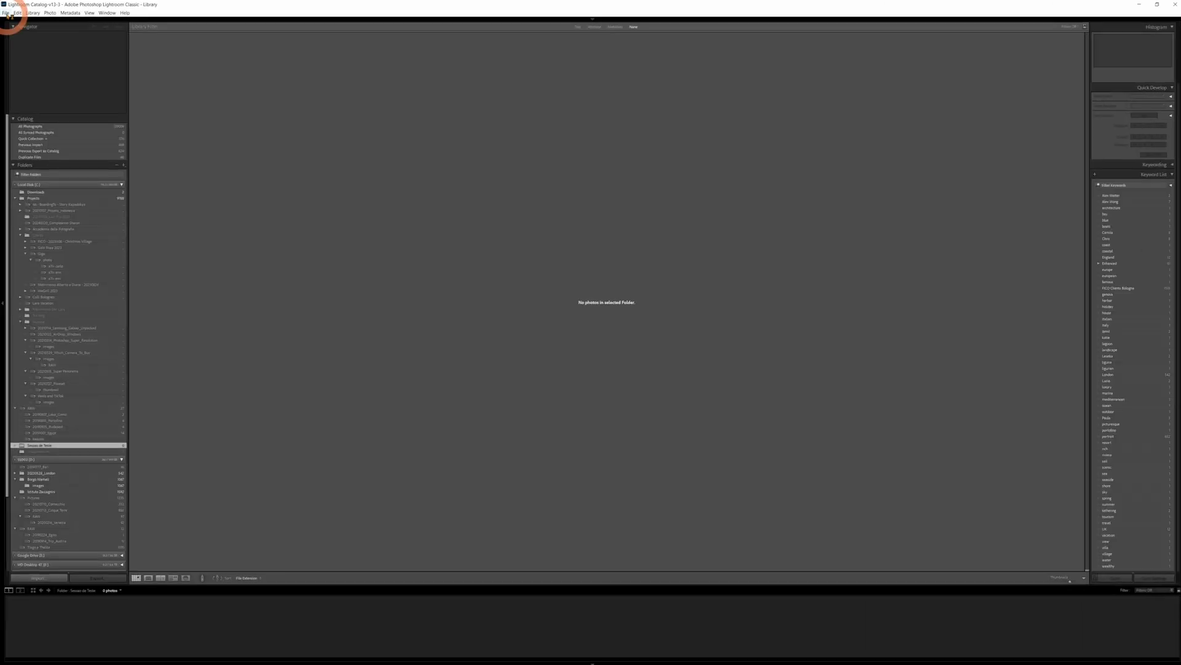
- Start a tethered session named 'Testing Session Sony', start number 1, with a chosen destination folder
left_click(34, 17)
mouse_move(12, 17)
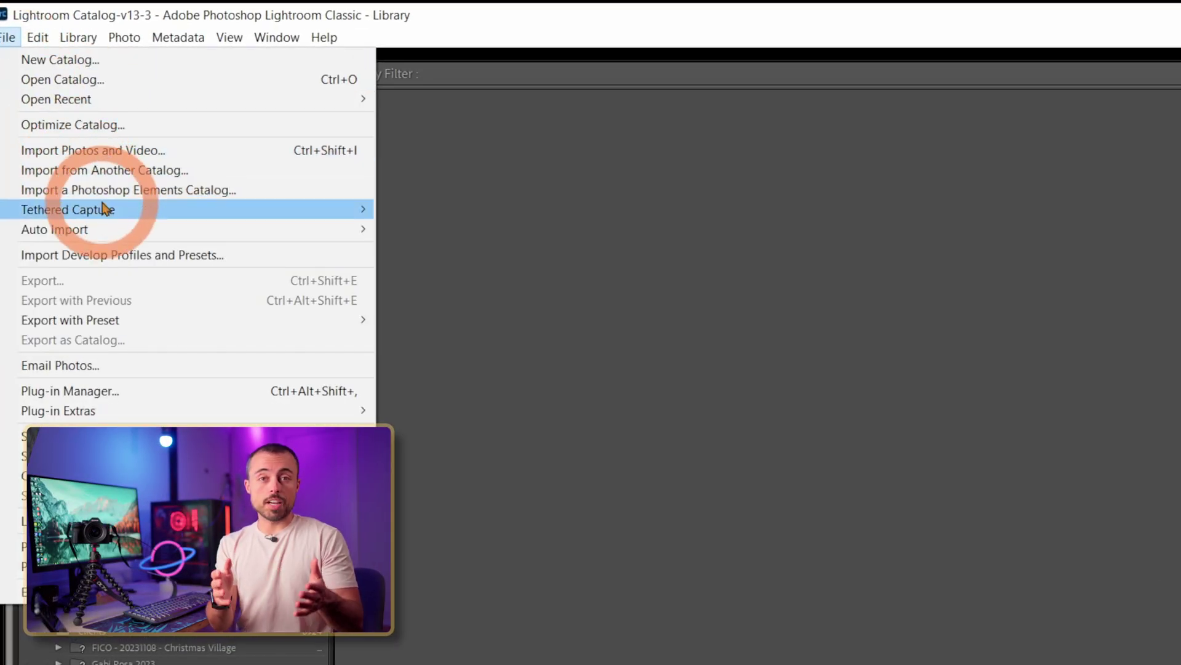
mouse_move(158, 210)
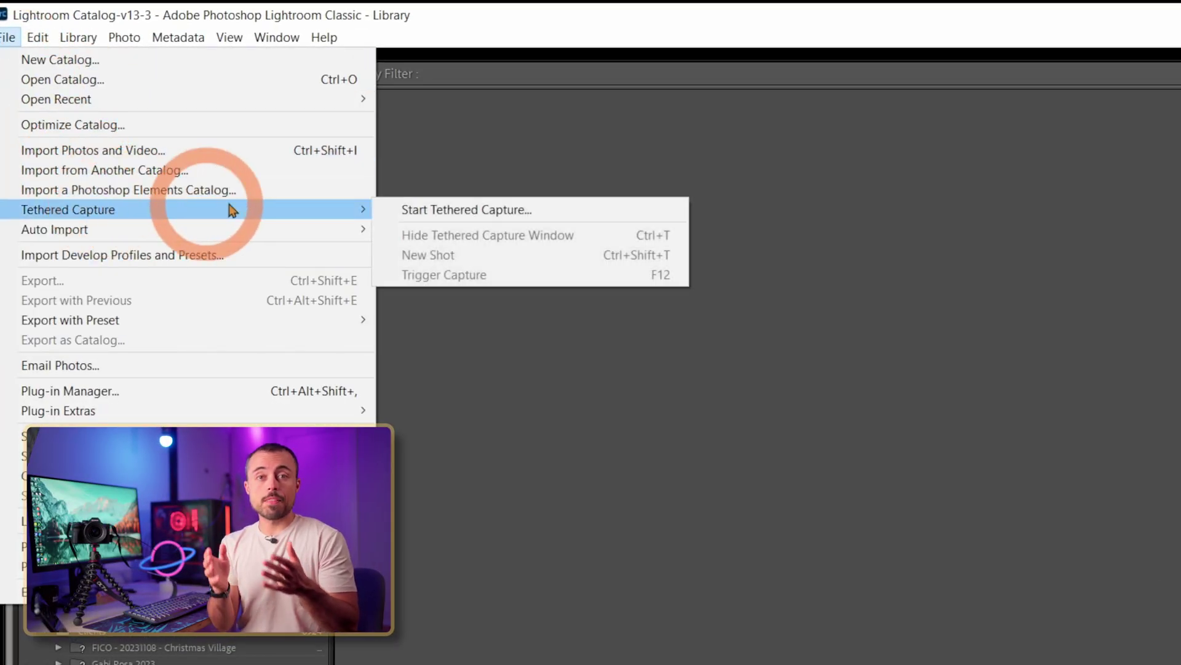
left_click(436, 212)
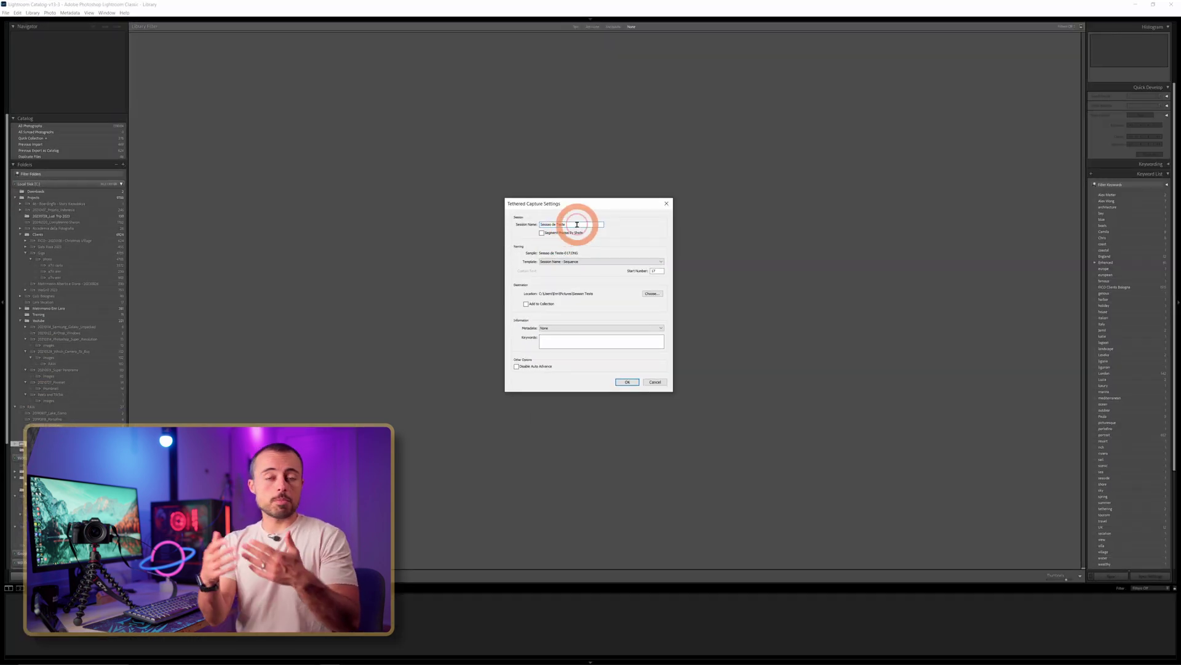
type("Testing Session Sony")
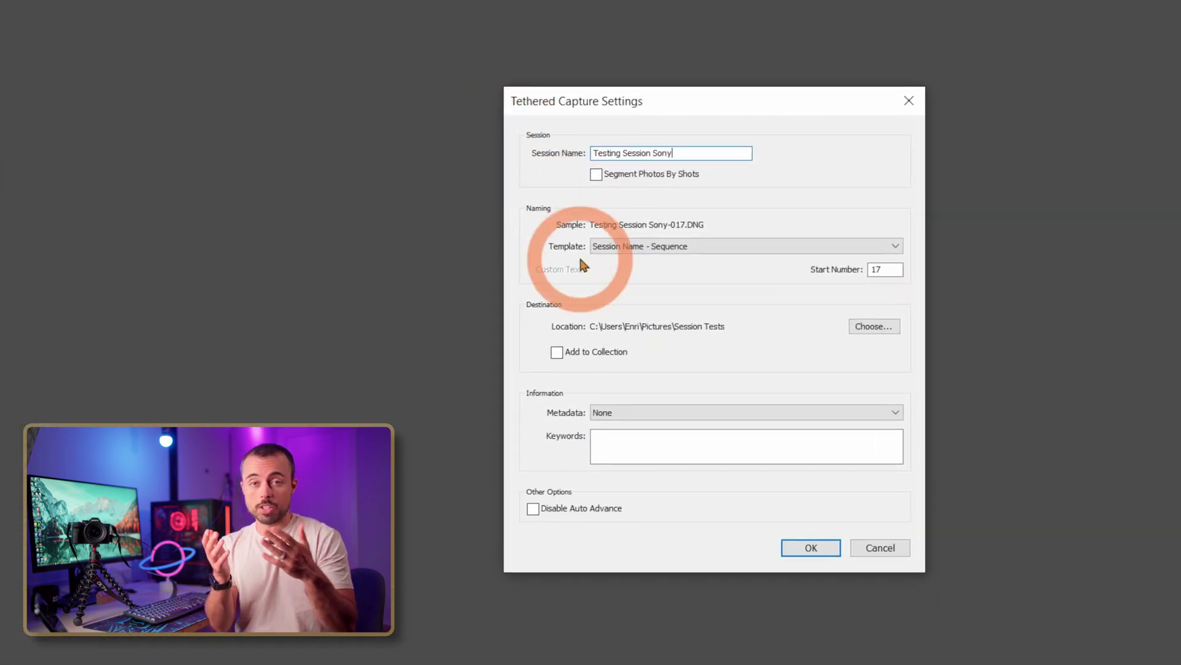
left_click_drag(889, 268, 810, 269)
type("1")
key("Tab")
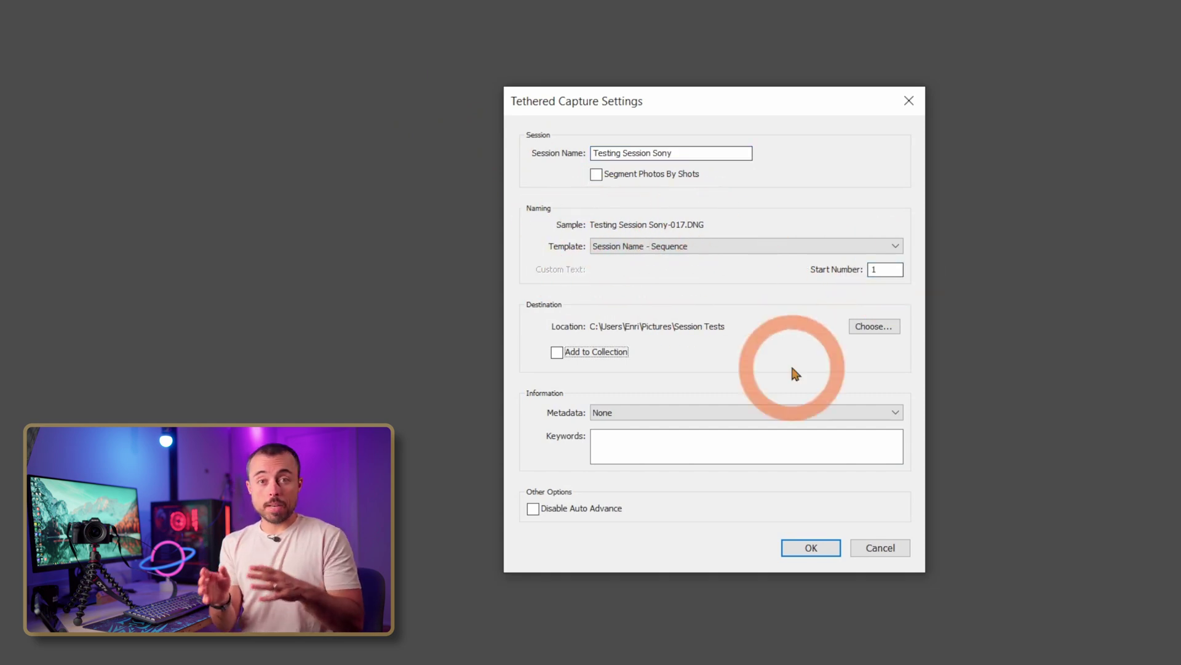
left_click(874, 326)
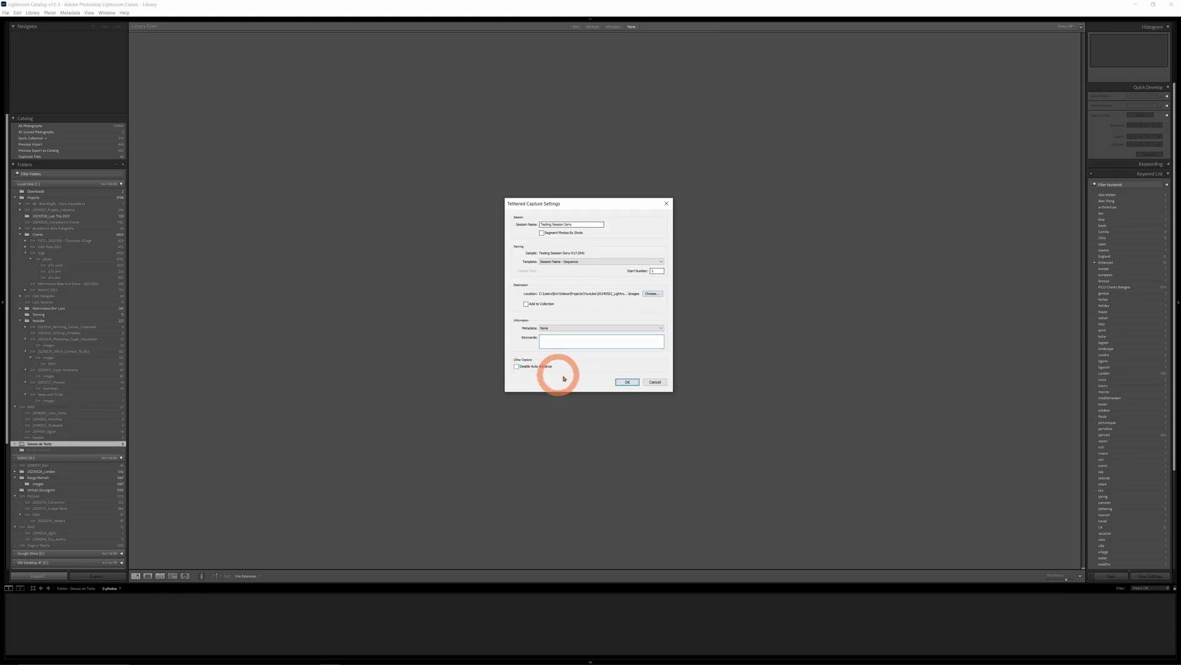
left_click(627, 382)
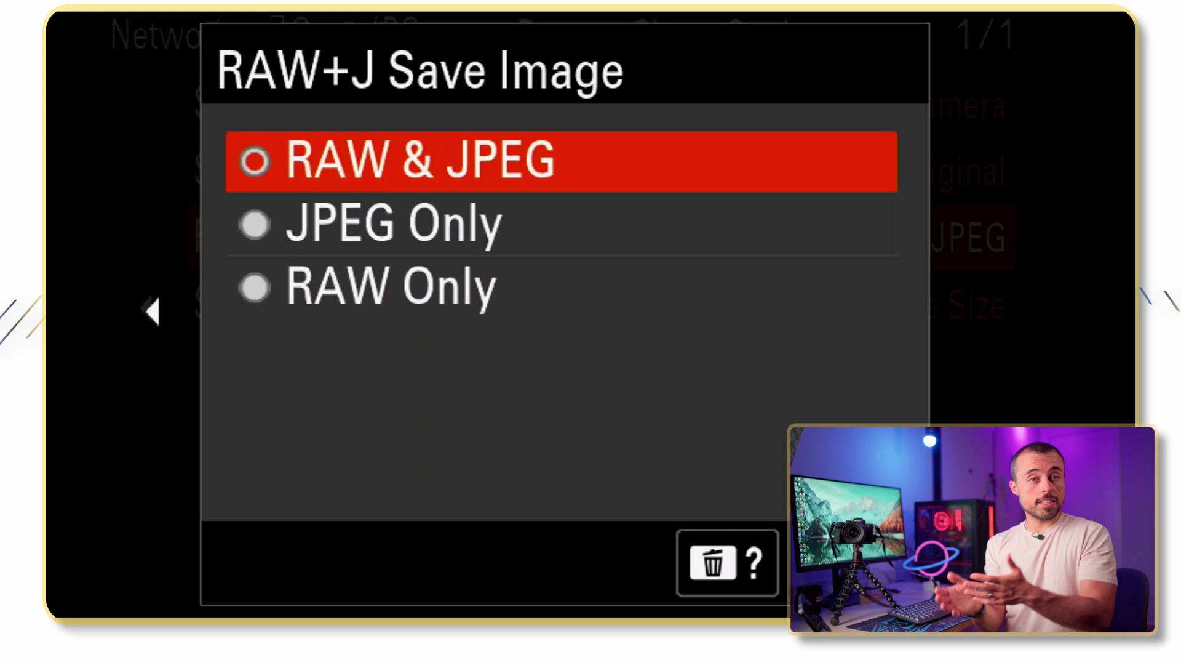
- On the camera's RAW+J Save Image, try JPEG Only and RAW Only, then keep RAW & JPEG
key("Down")
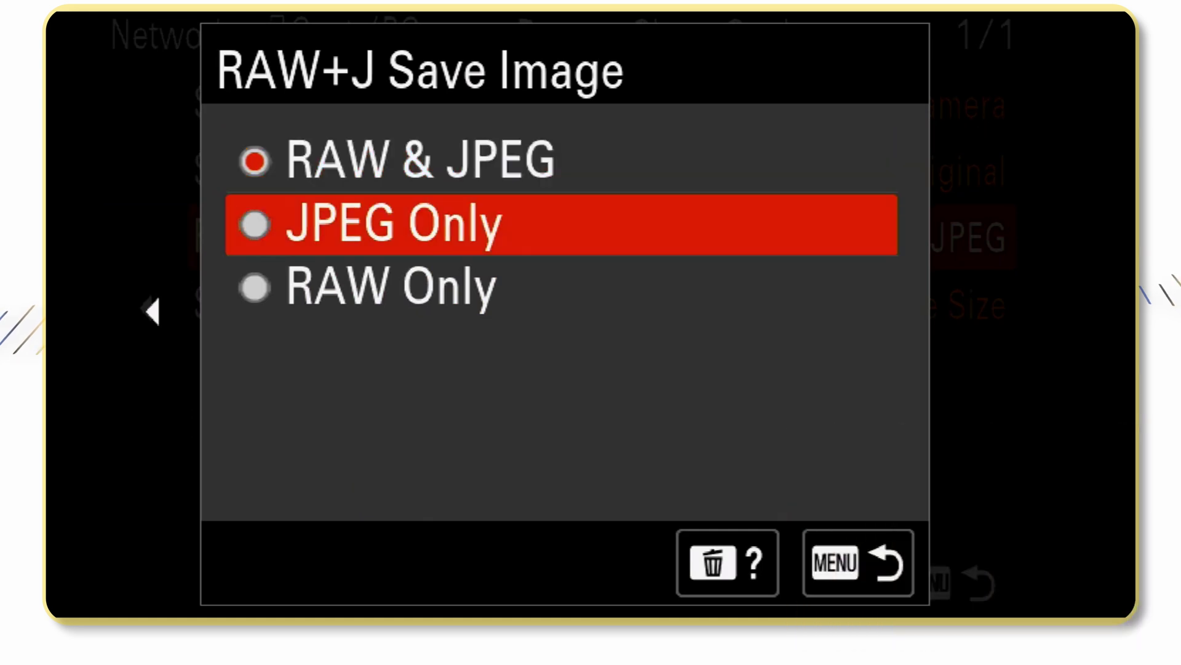
key("Down")
key("Up")
key("Down")
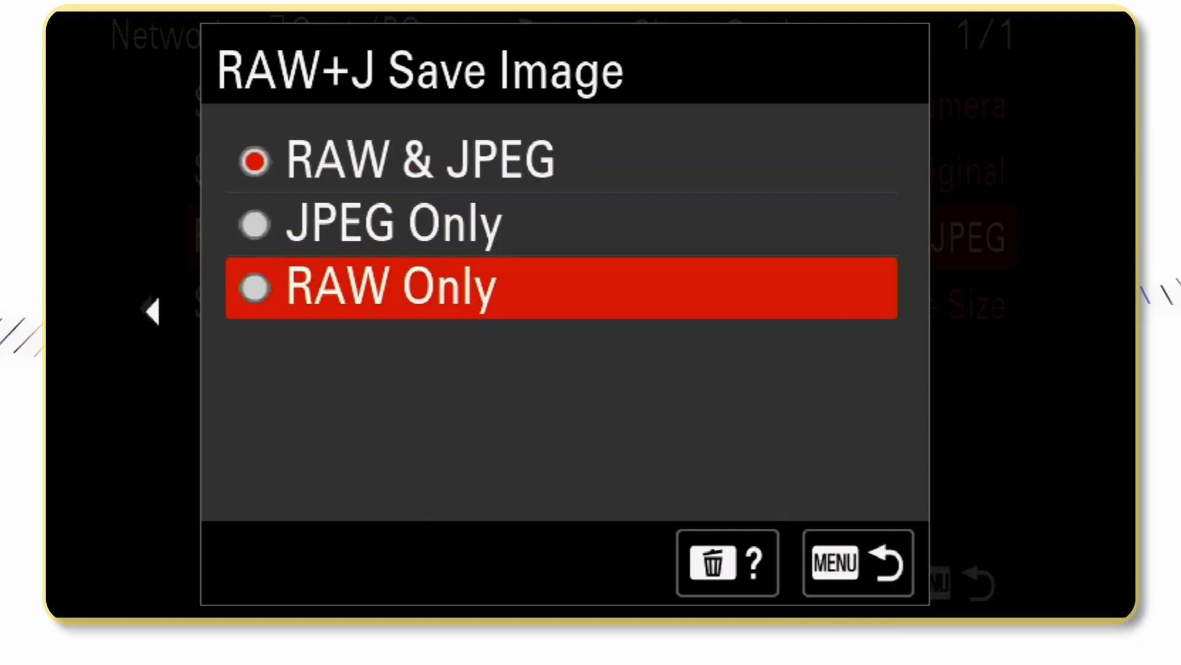
key("Up")
key("Up")
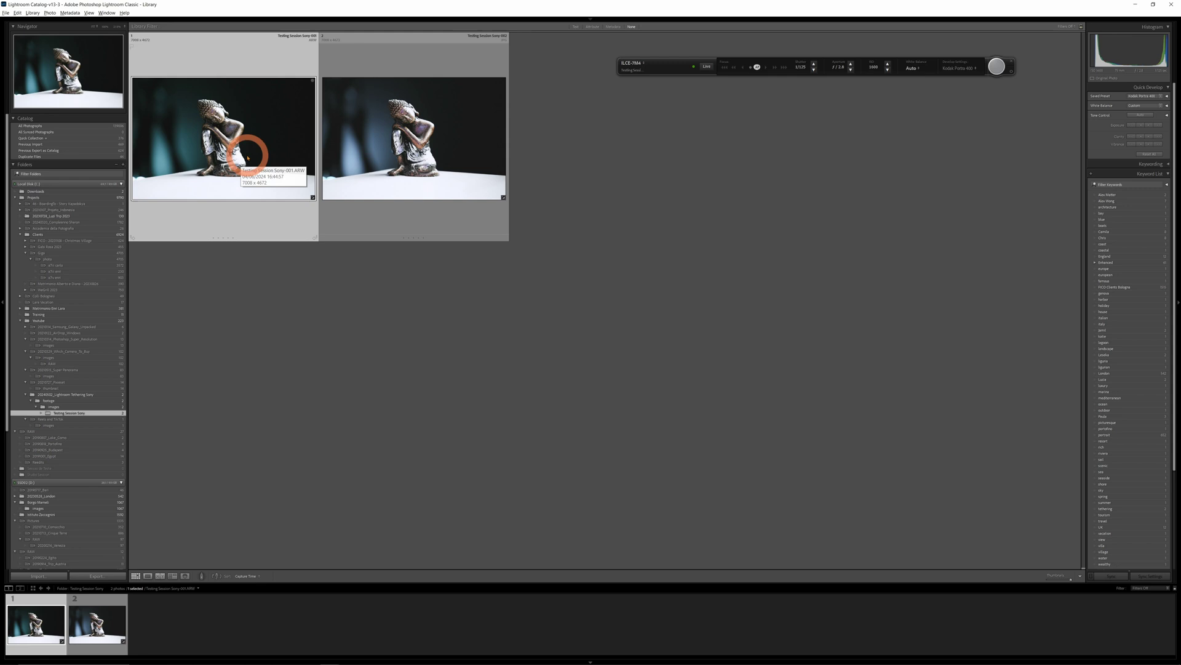
- View the first Buddha shot in Develop, then apply a Text filter to the Library grid
double_click(261, 158)
key("d")
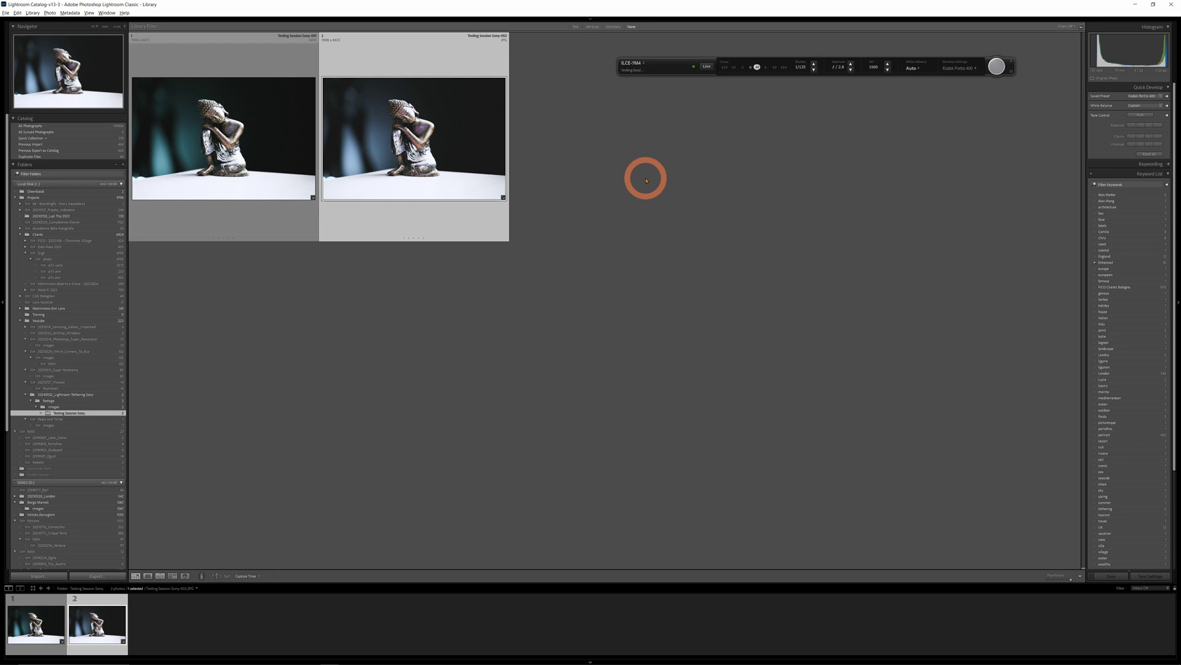
left_click(576, 27)
left_click(995, 95)
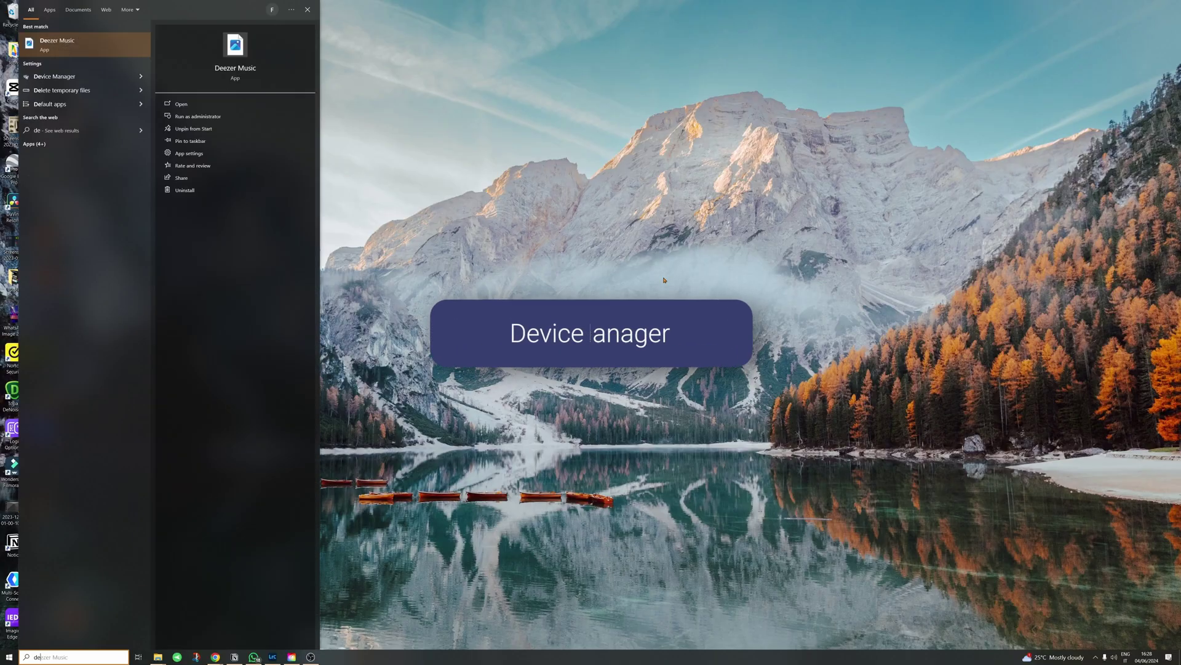
- Open Device Manager and find the Sony Remote Control Camera under libusbK Usb Devices
type(" manager")
key("Return")
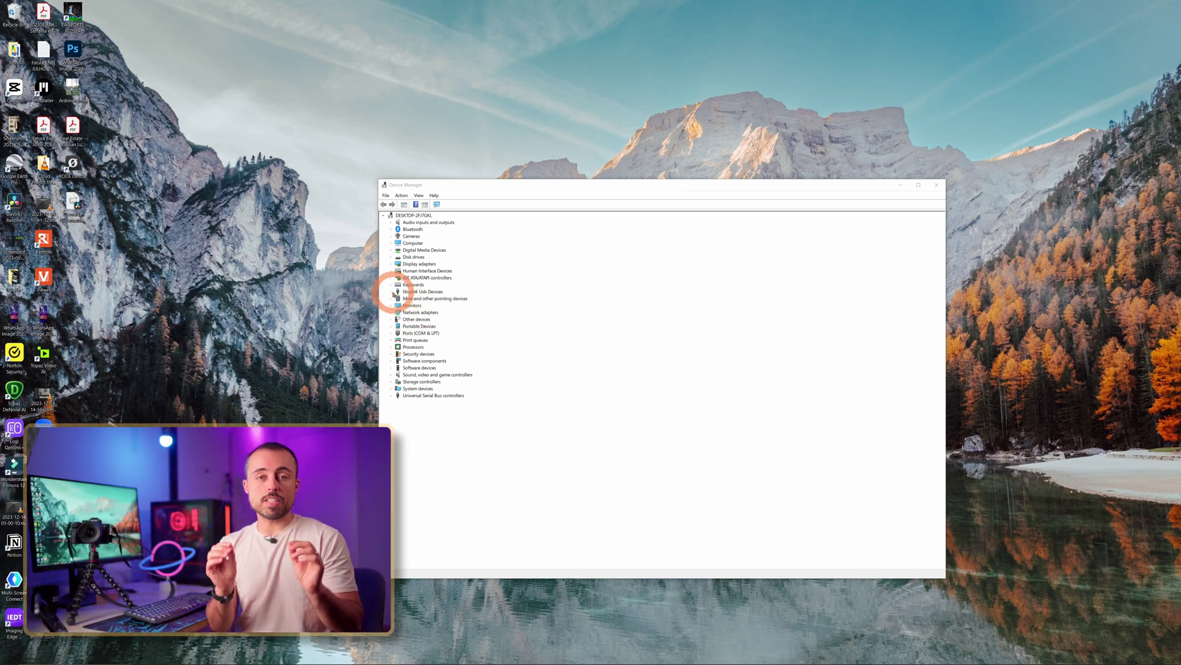
left_click(392, 293)
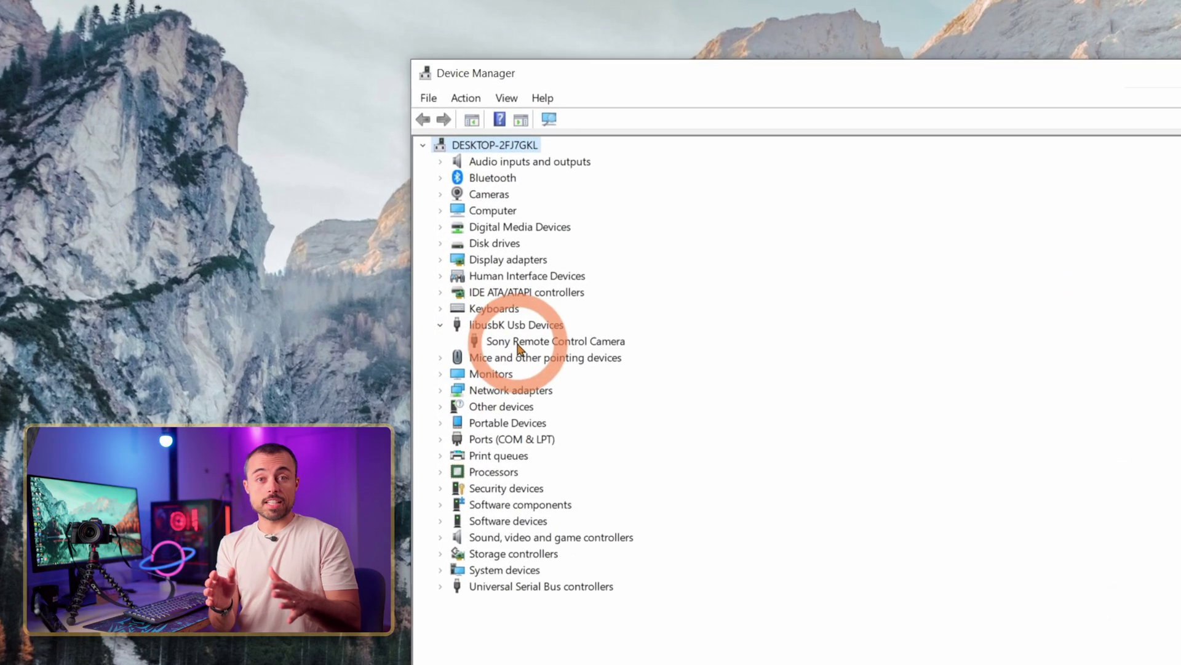
left_click(429, 299)
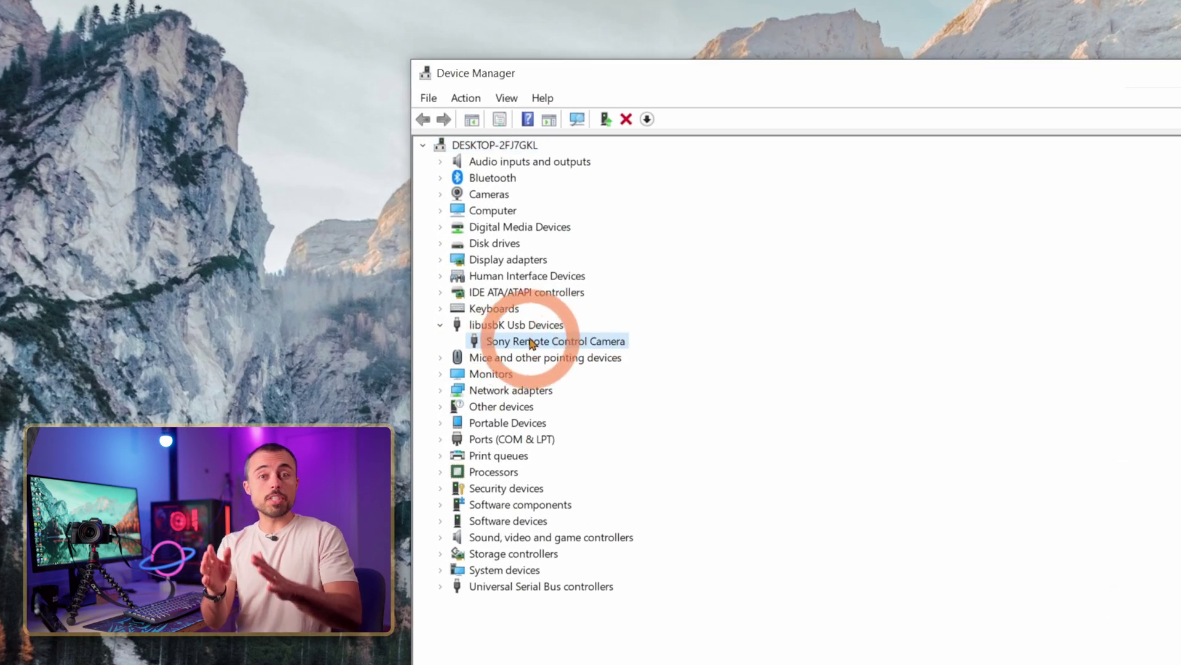
right_click(533, 343)
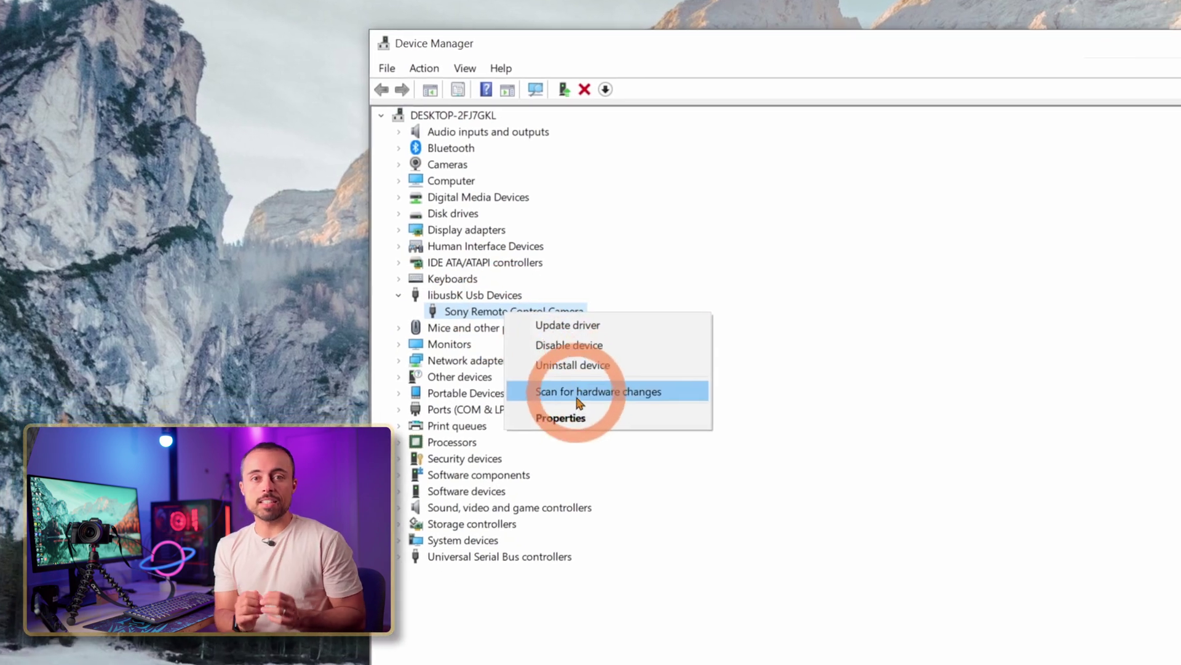
- Switch the Sony camera's driver to MTP USB Device from the drivers on this computer
left_click(569, 326)
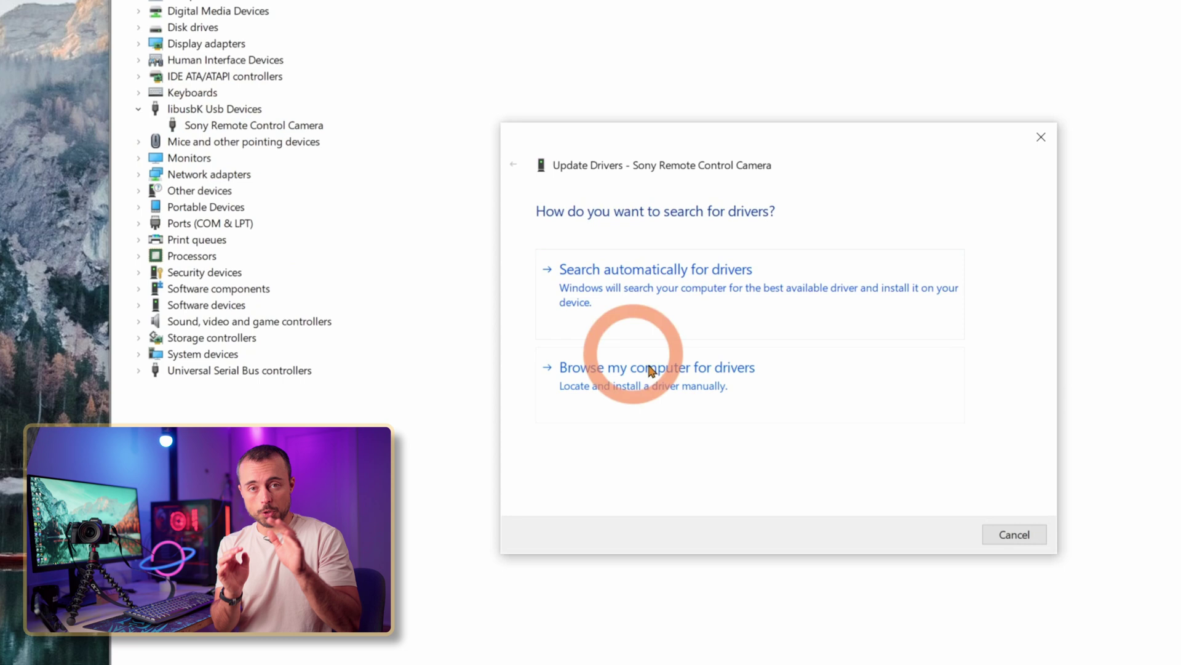
left_click(675, 373)
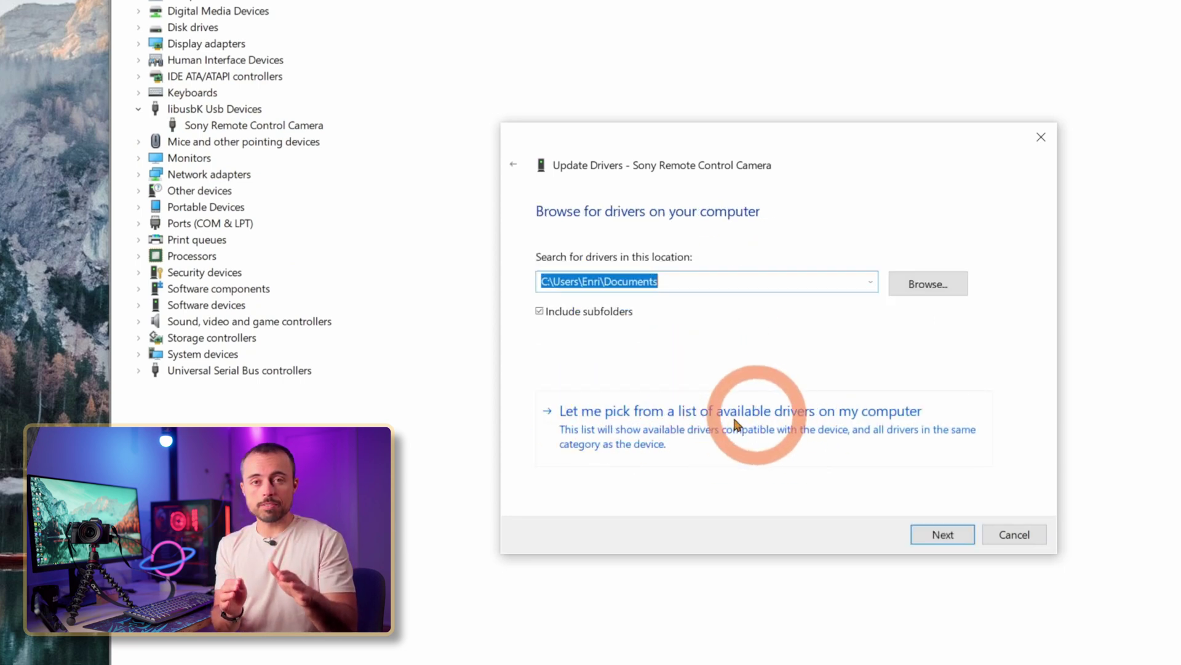
left_click(776, 424)
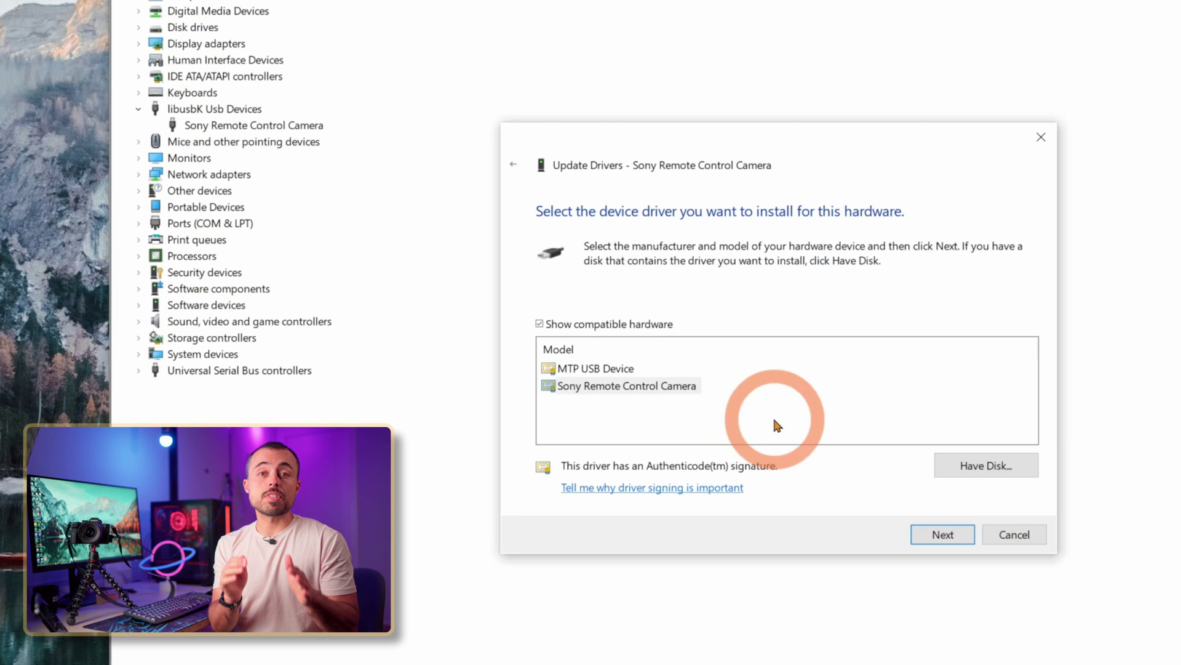
left_click(596, 368)
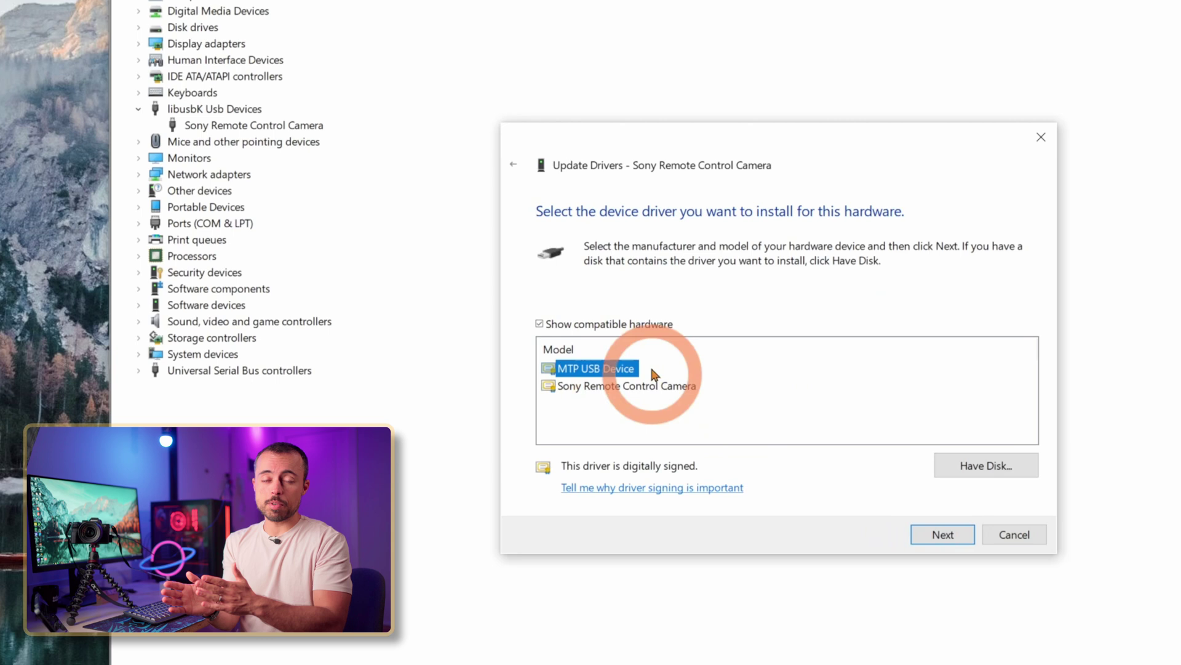
left_click(946, 556)
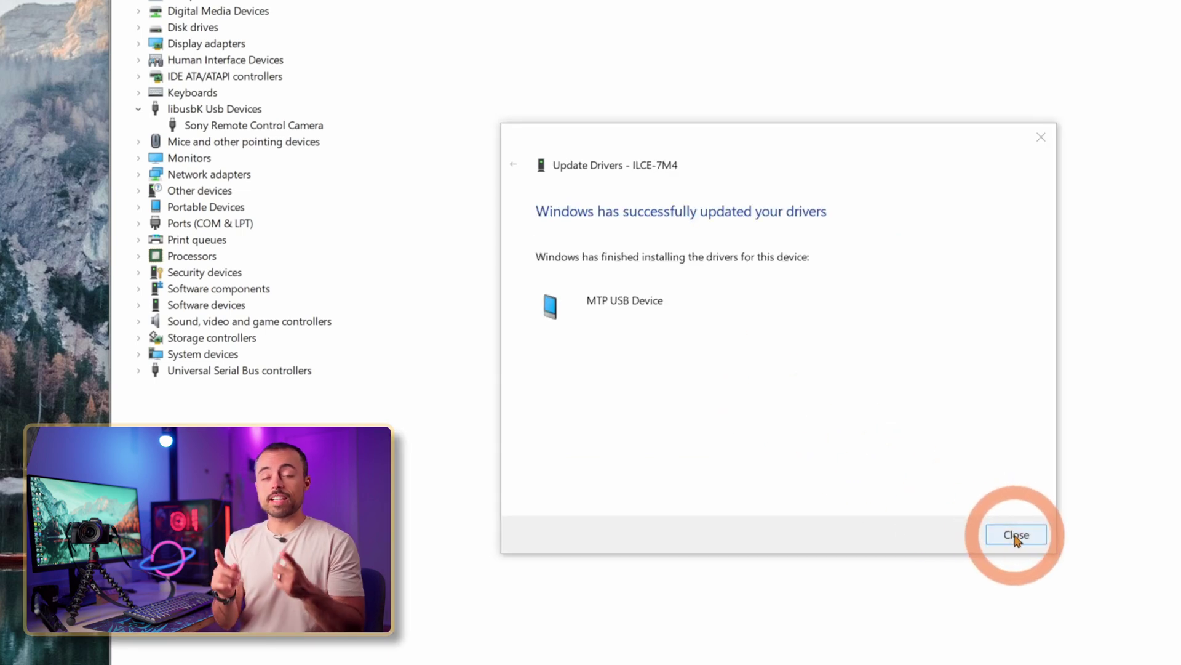
left_click(1016, 534)
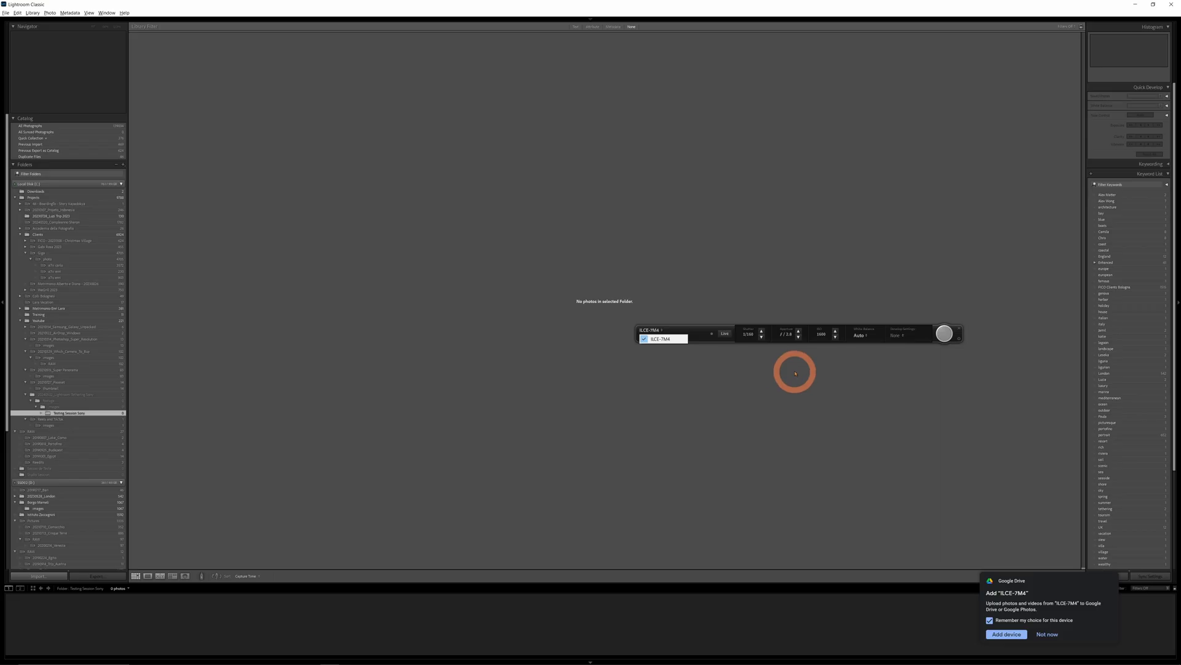
- Move the tether capture bar toward the top of the window with the ILCE-7M4 connected
left_click_drag(725, 333, 522, 176)
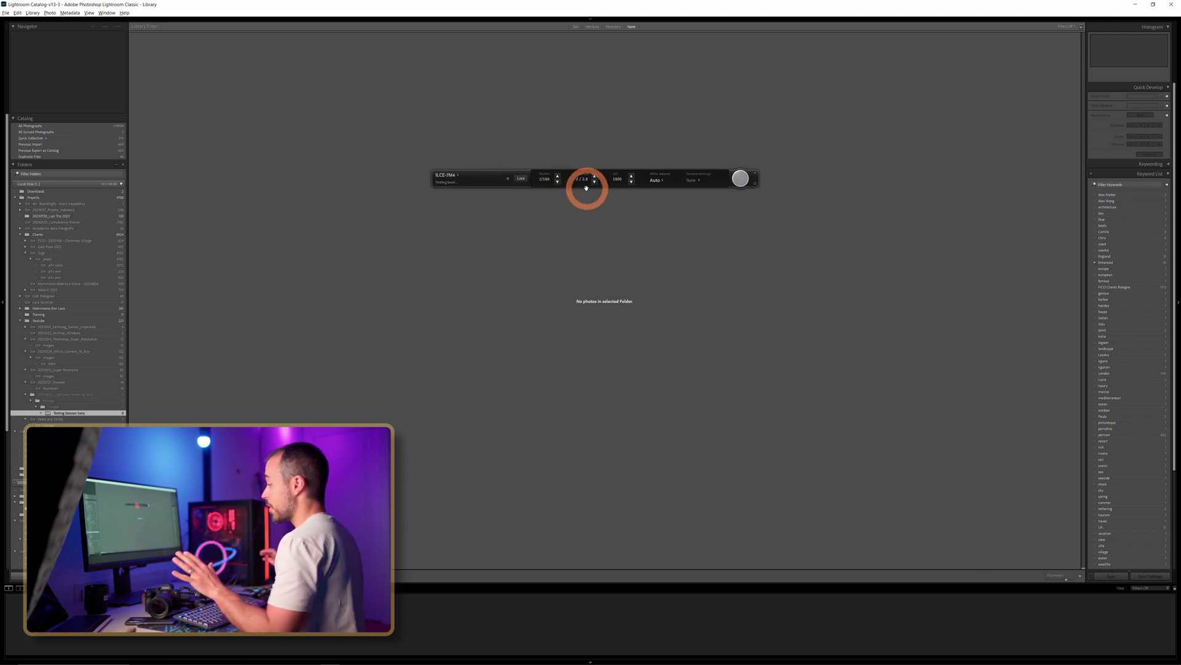
- Show a maximised Live View of the camera with the tether bar moved off the statue
left_click(521, 179)
left_click_drag(395, 183, 566, 207)
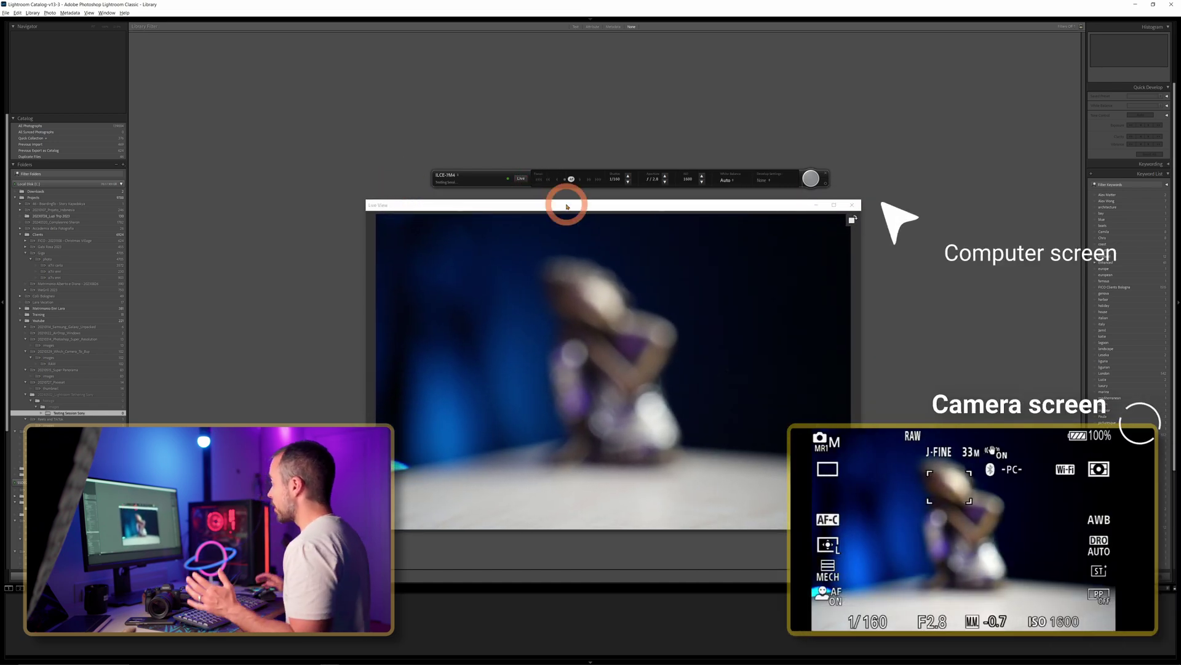
left_click(834, 205)
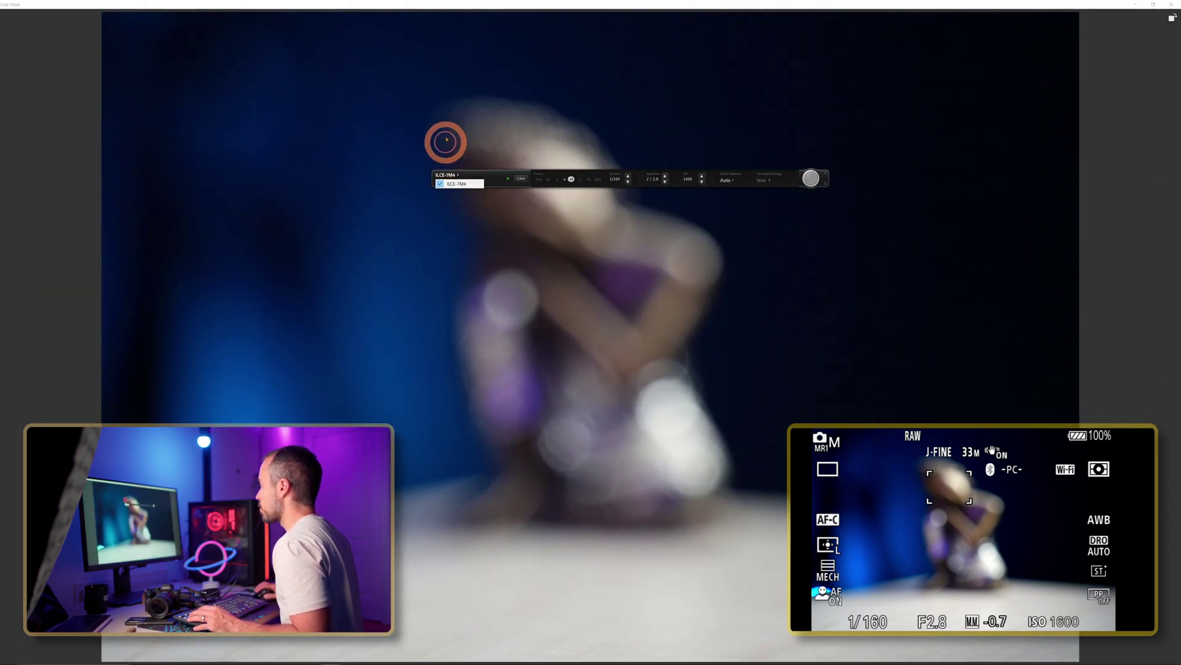
left_click_drag(435, 174, 400, 39)
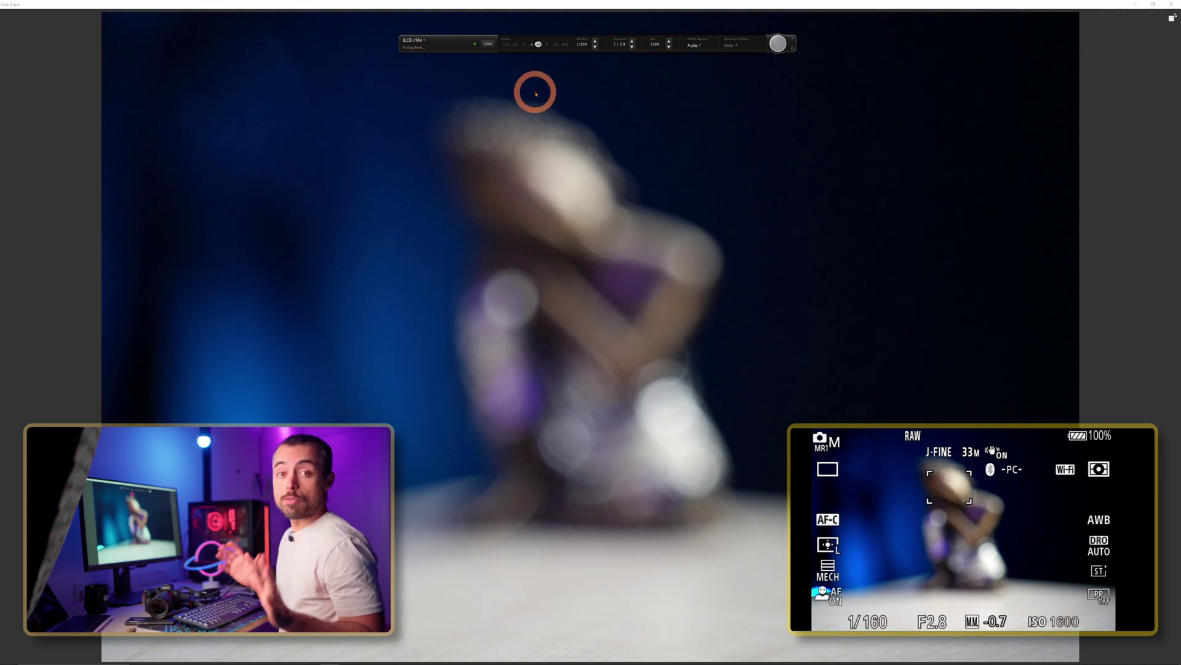
- Autofocus the ILCE-7M4 on the Buddha, refocusing on the statue's head
left_click(539, 44)
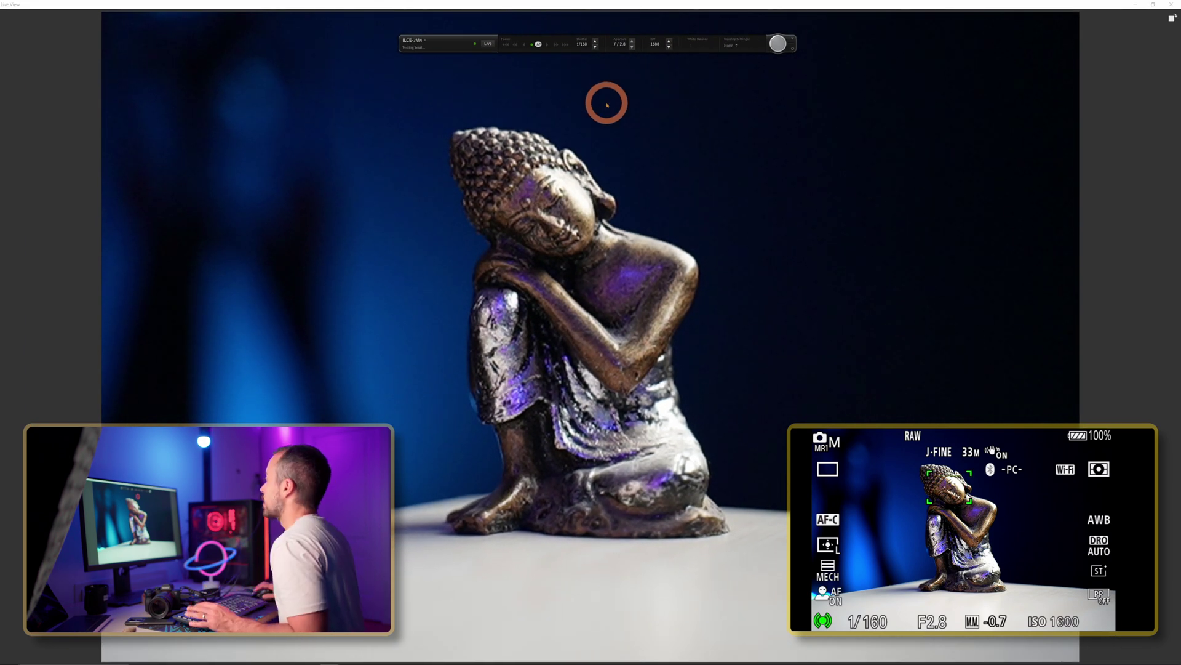
left_click(425, 41)
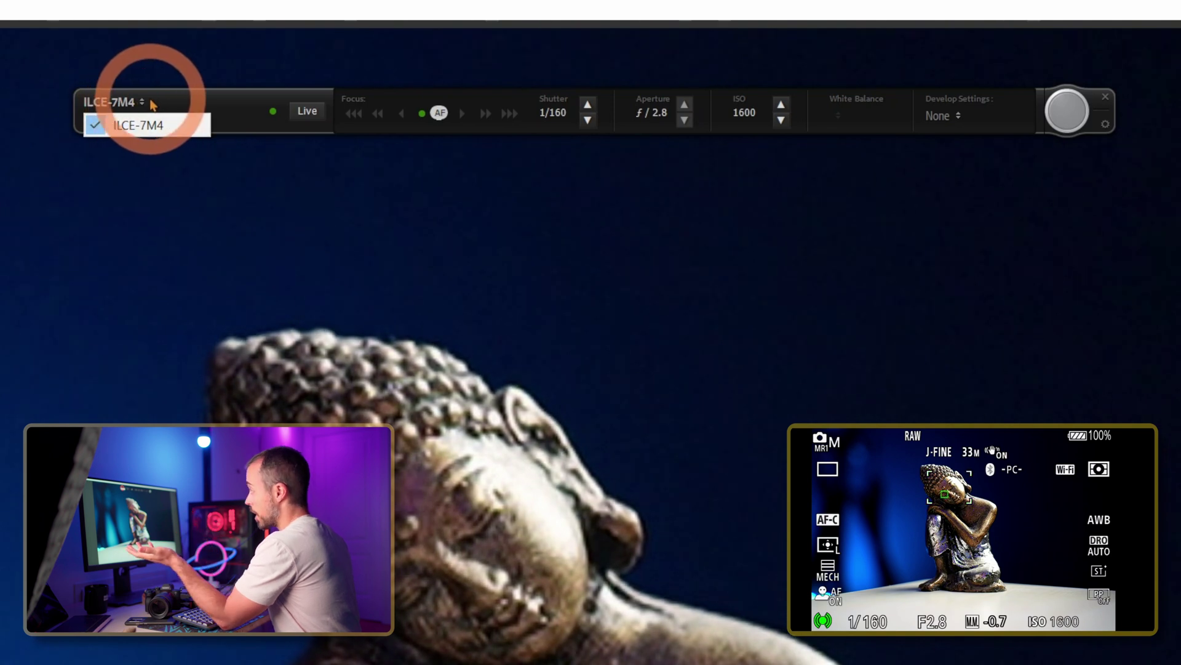
left_click(311, 114)
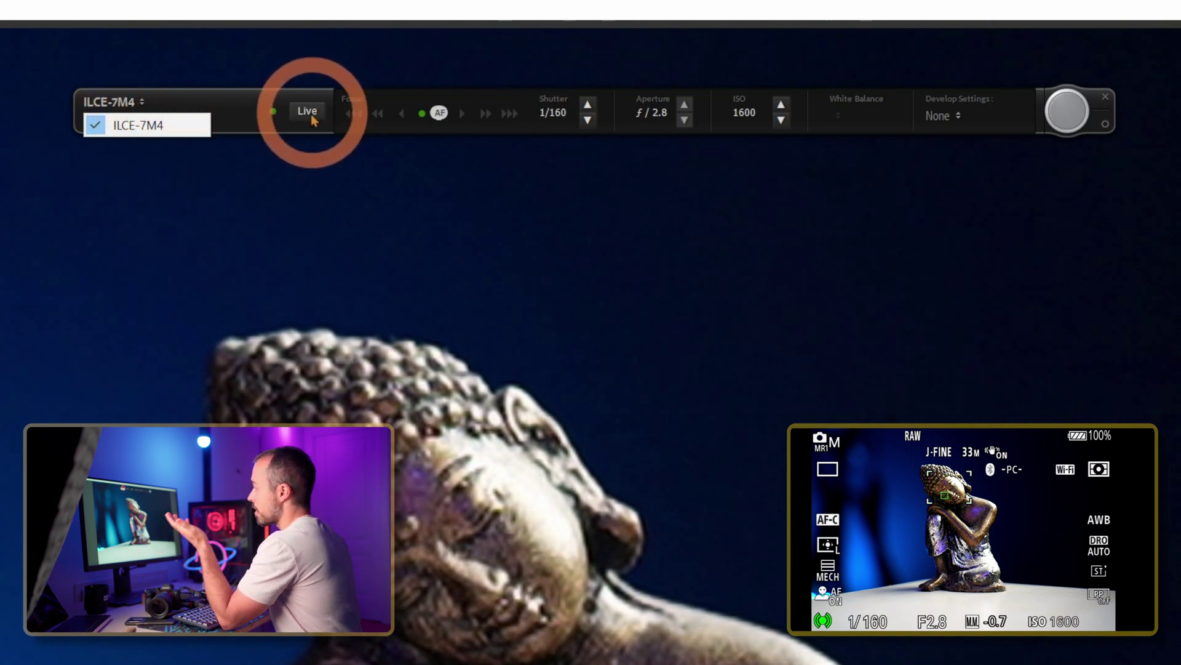
left_click(440, 113)
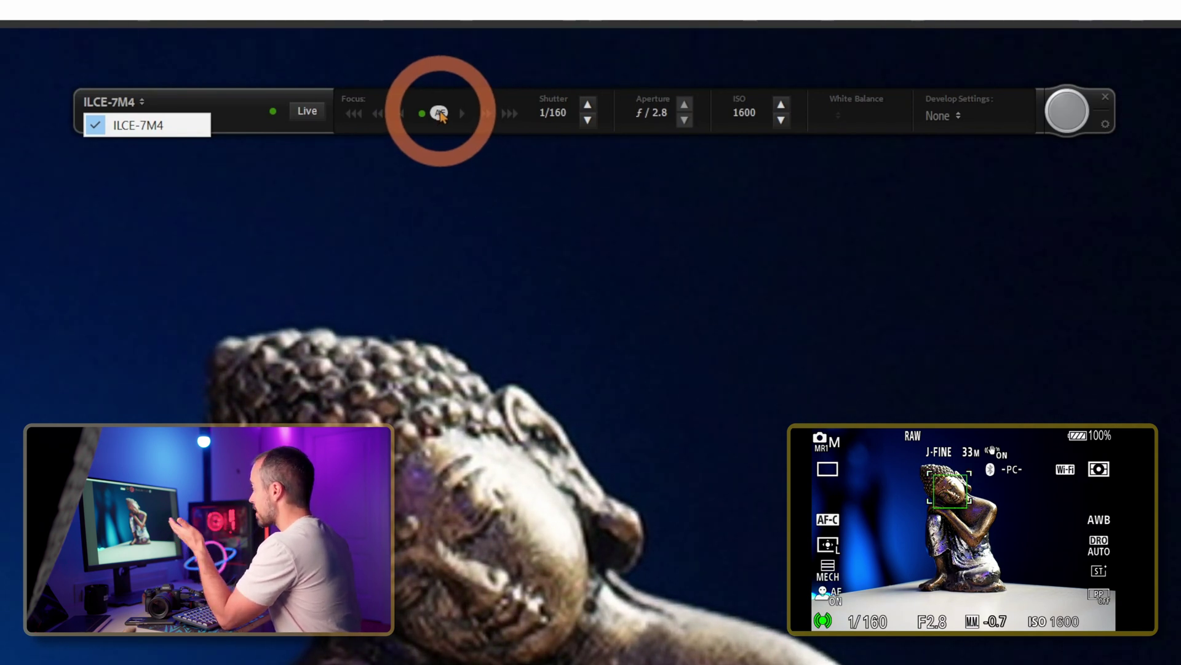
- Try faster shutter speeds to darken the image, then settle back at 1/125
left_click(588, 120)
left_click(588, 120)
left_click(589, 120)
left_click(588, 120)
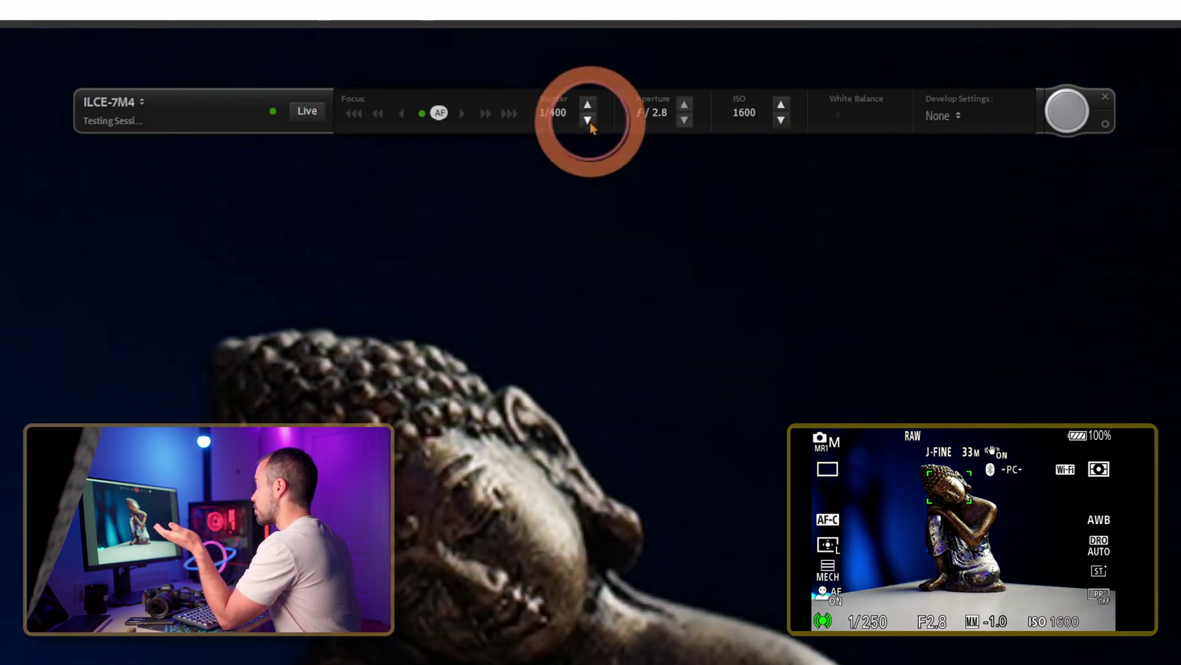
left_click(588, 120)
left_click(589, 120)
left_click(588, 120)
left_click(588, 120)
left_click(589, 120)
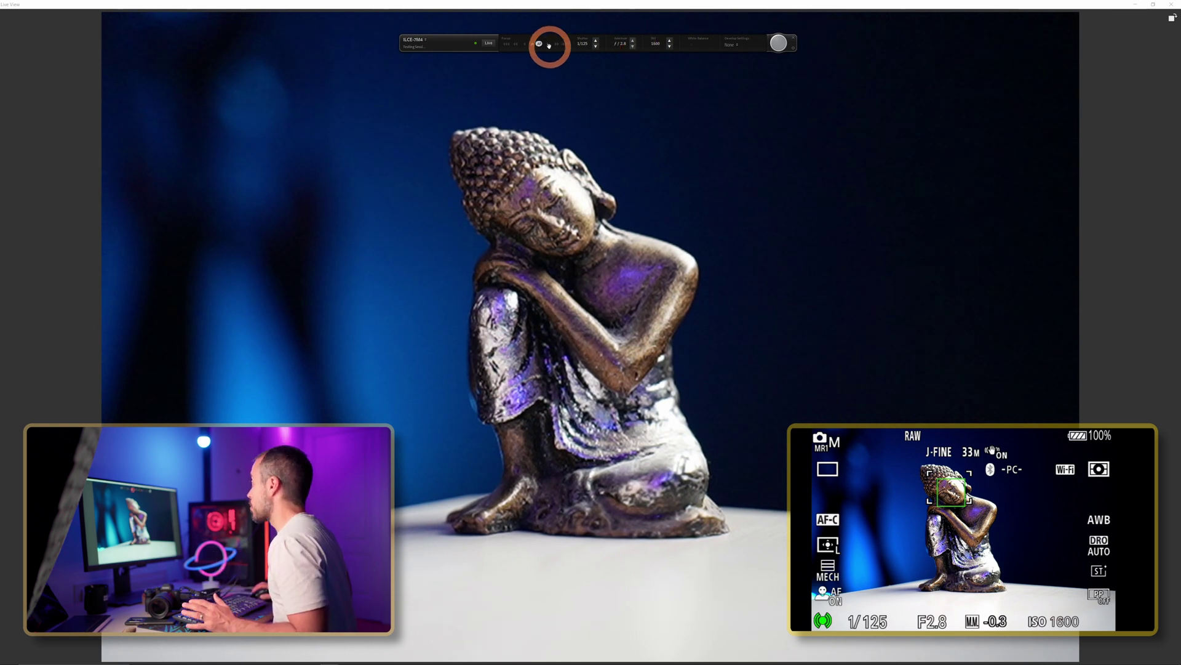
- Test apertures f/4.0 and f/5.0 and ISO 2000, returning to f/2.8 and ISO 1600
left_click(632, 43)
left_click(632, 43)
left_click(633, 43)
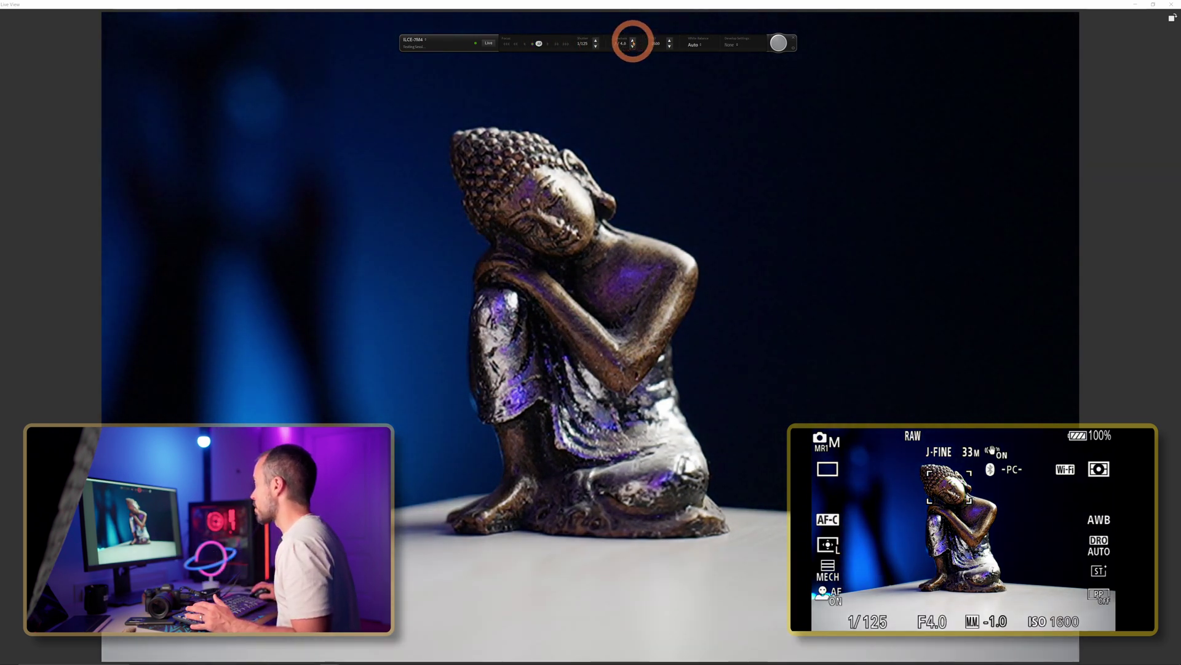
left_click(633, 42)
left_click(632, 42)
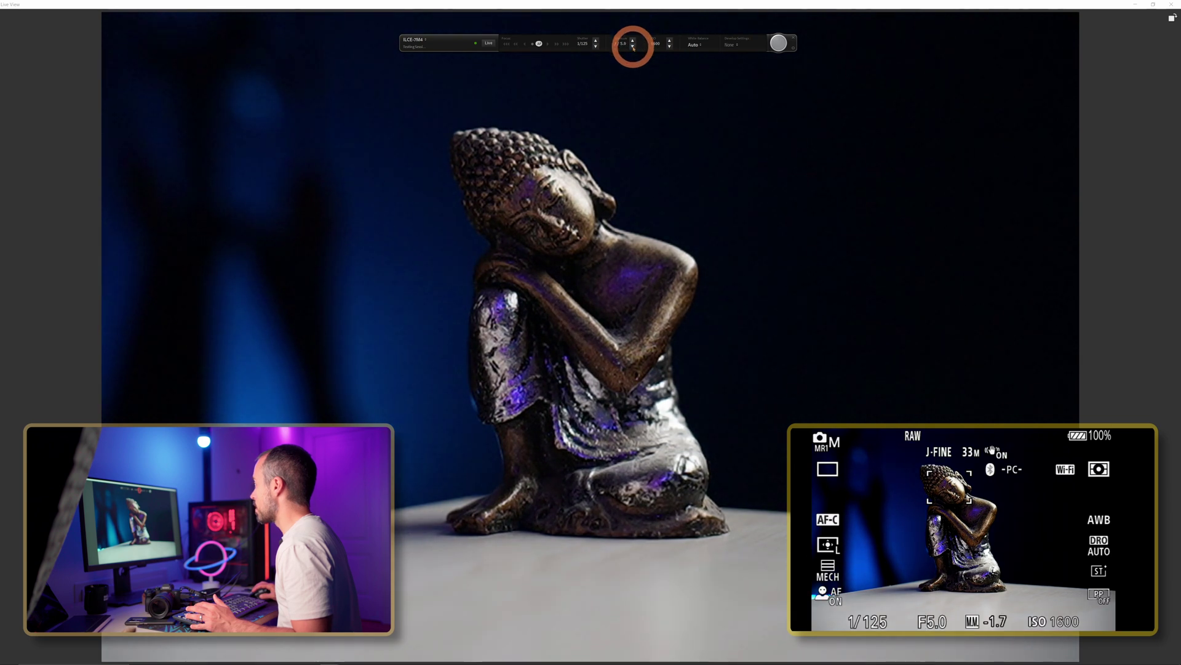
left_click(632, 47)
left_click(632, 47)
left_click(632, 47)
left_click(632, 48)
left_click(632, 48)
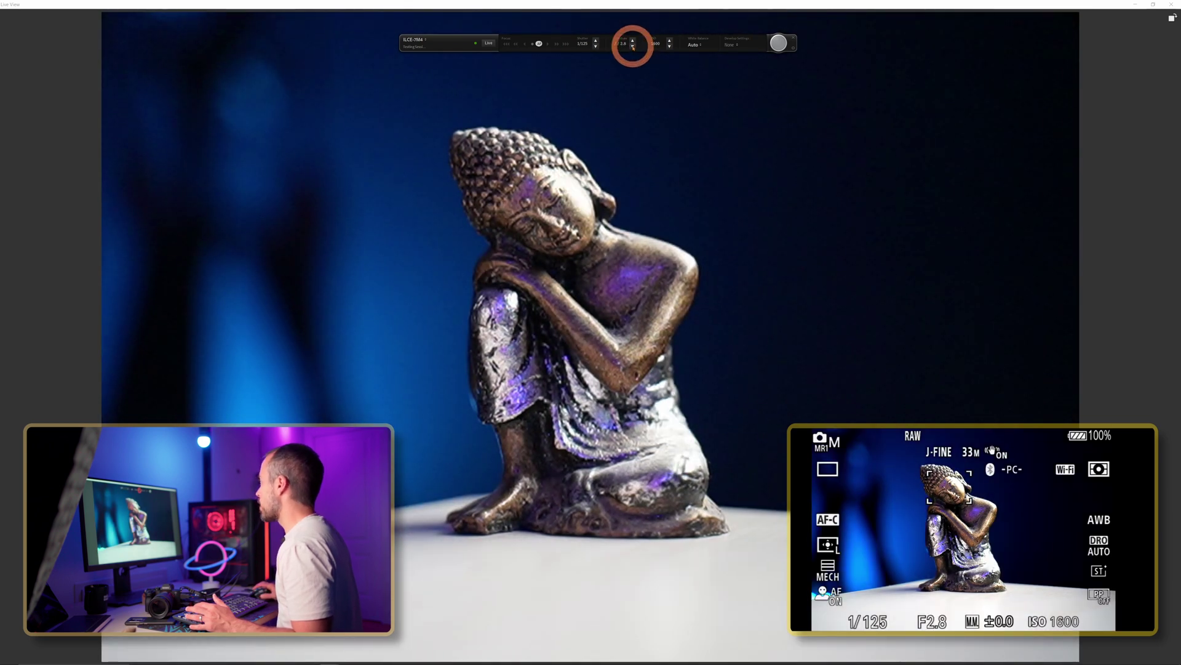
left_click(670, 40)
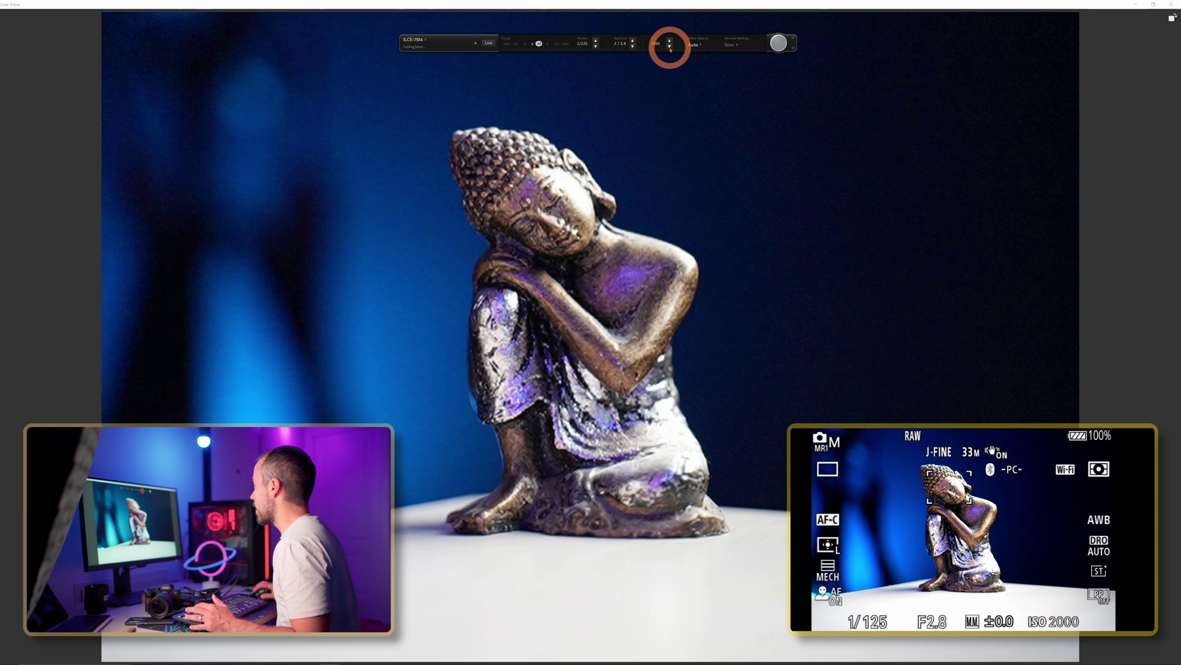
left_click(671, 48)
left_click(700, 45)
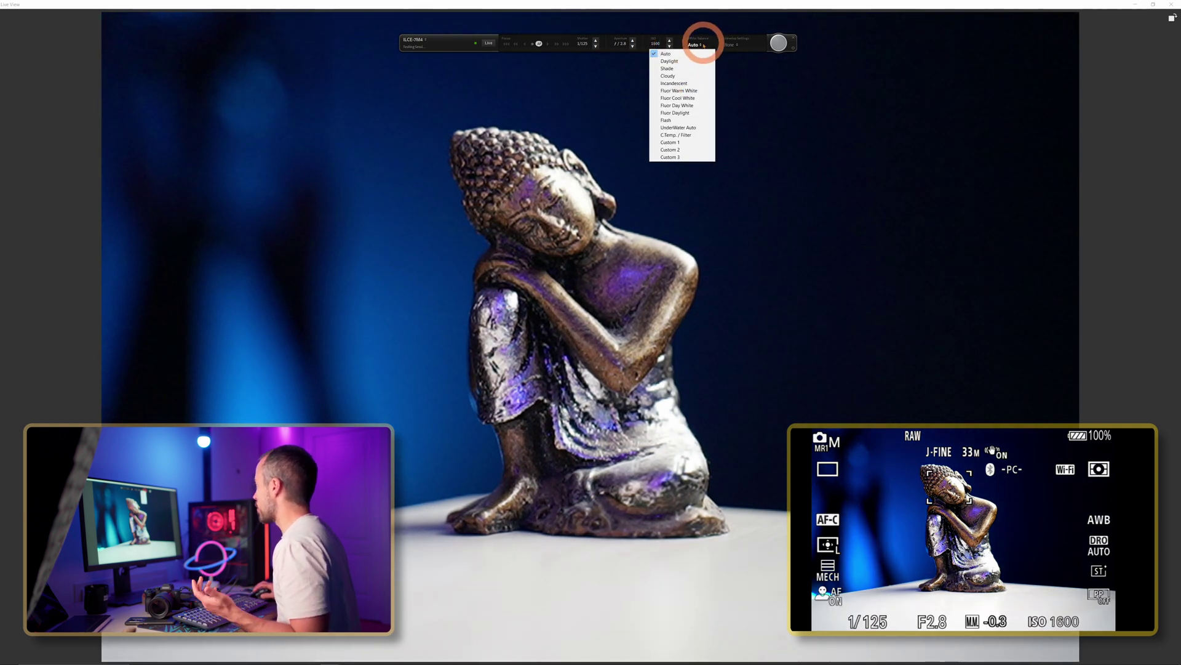
- Apply the Kodak Portra 400 user preset to incoming captures and shoot a test frame
left_click(737, 45)
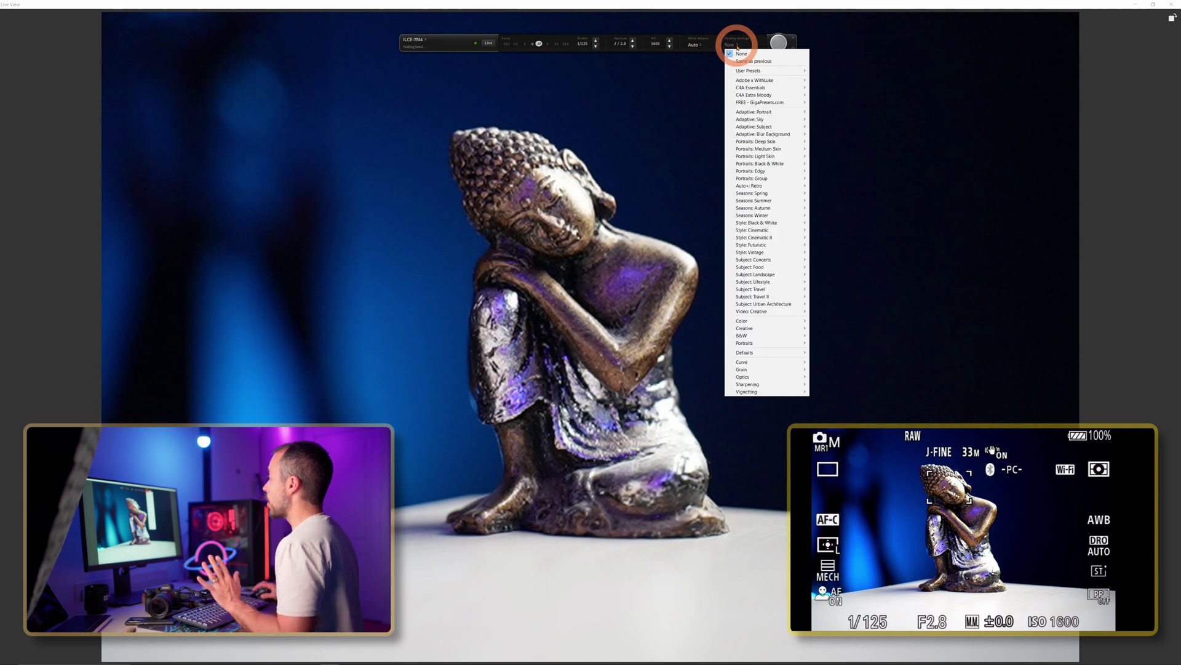
left_click(760, 72)
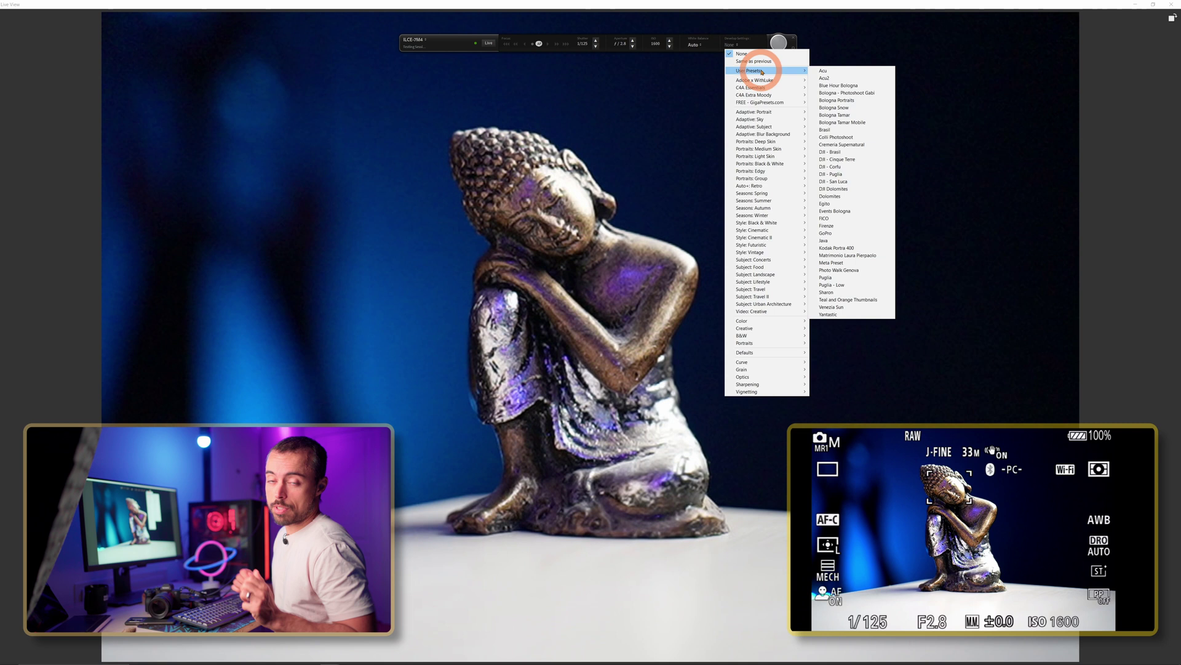
mouse_move(763, 72)
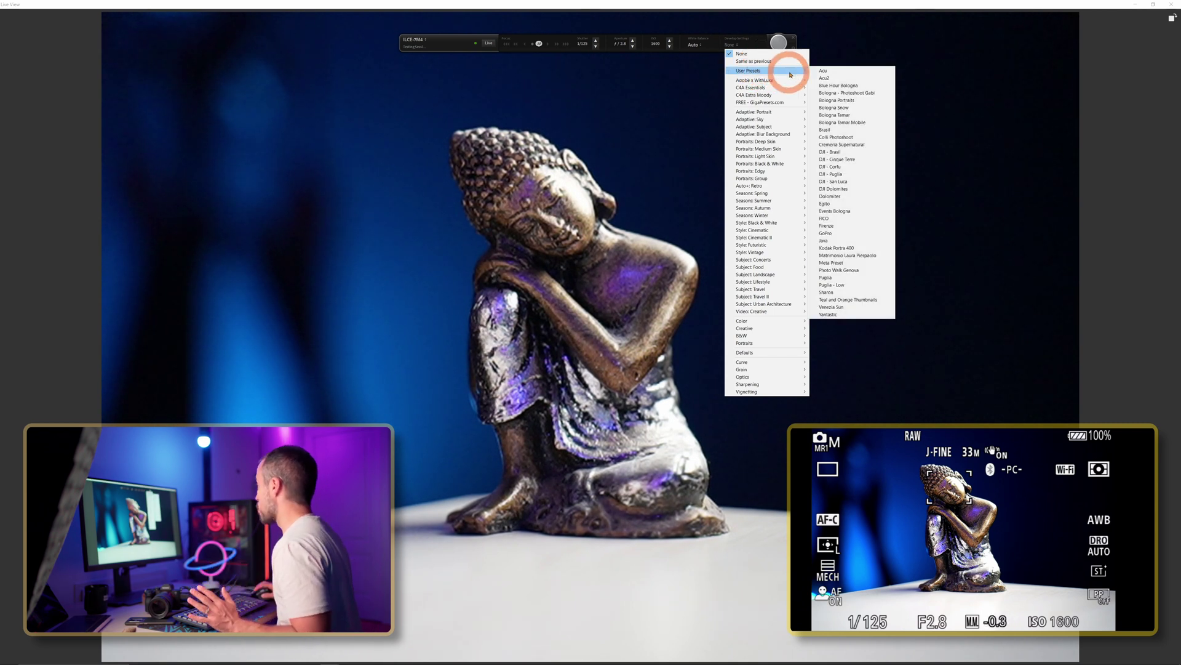
left_click(847, 248)
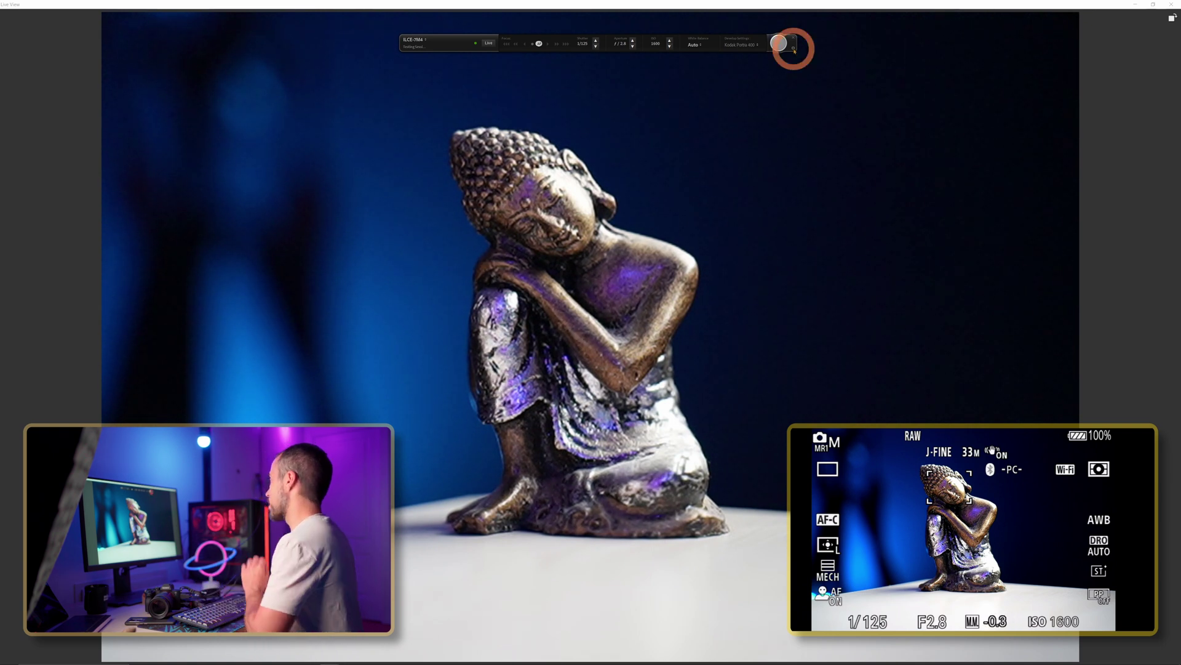
left_click(794, 49)
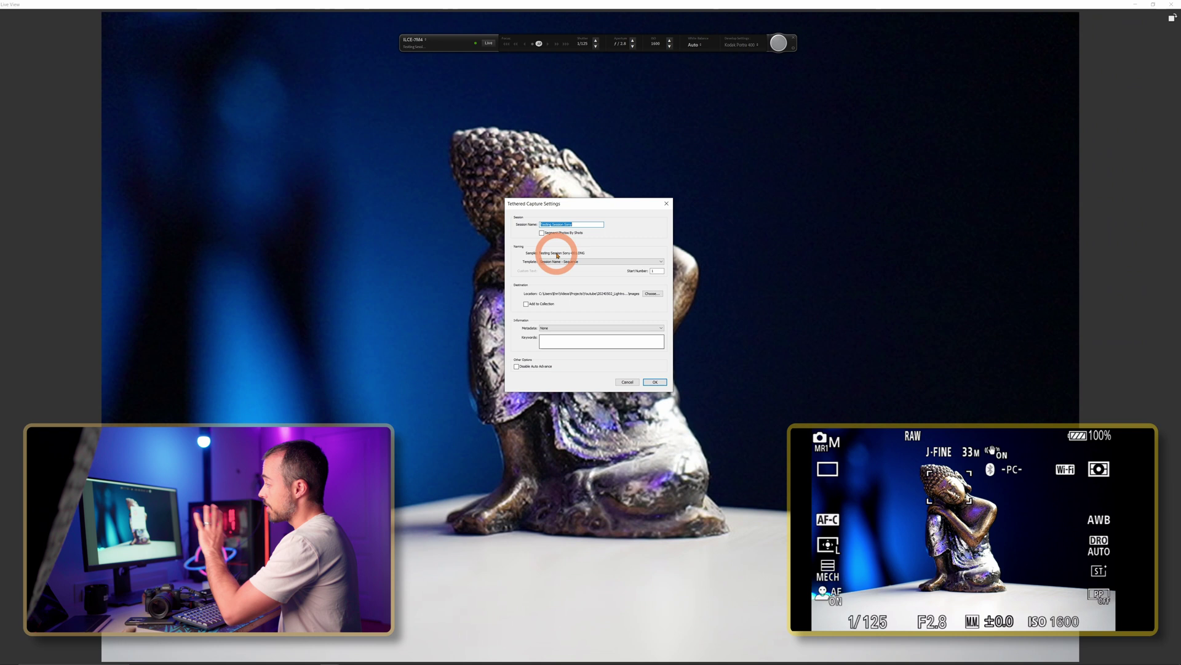
left_click(778, 44)
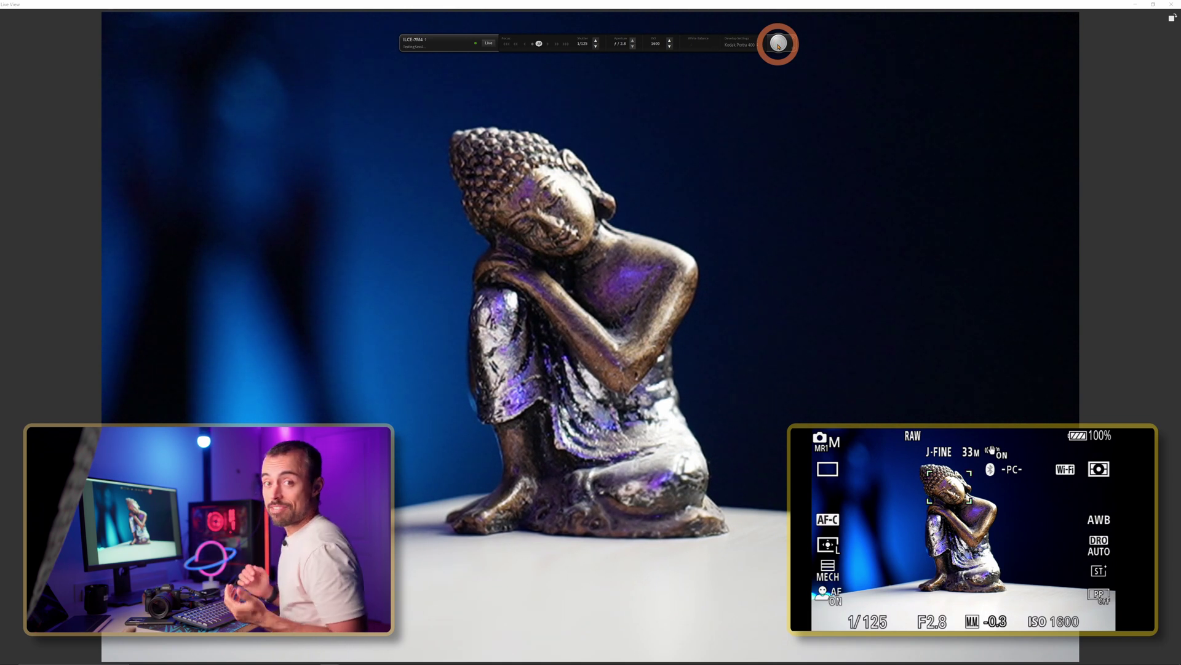
- Leave full-screen Live View, minimise it, and browse the Testing Session Sony captures
left_click(575, 101)
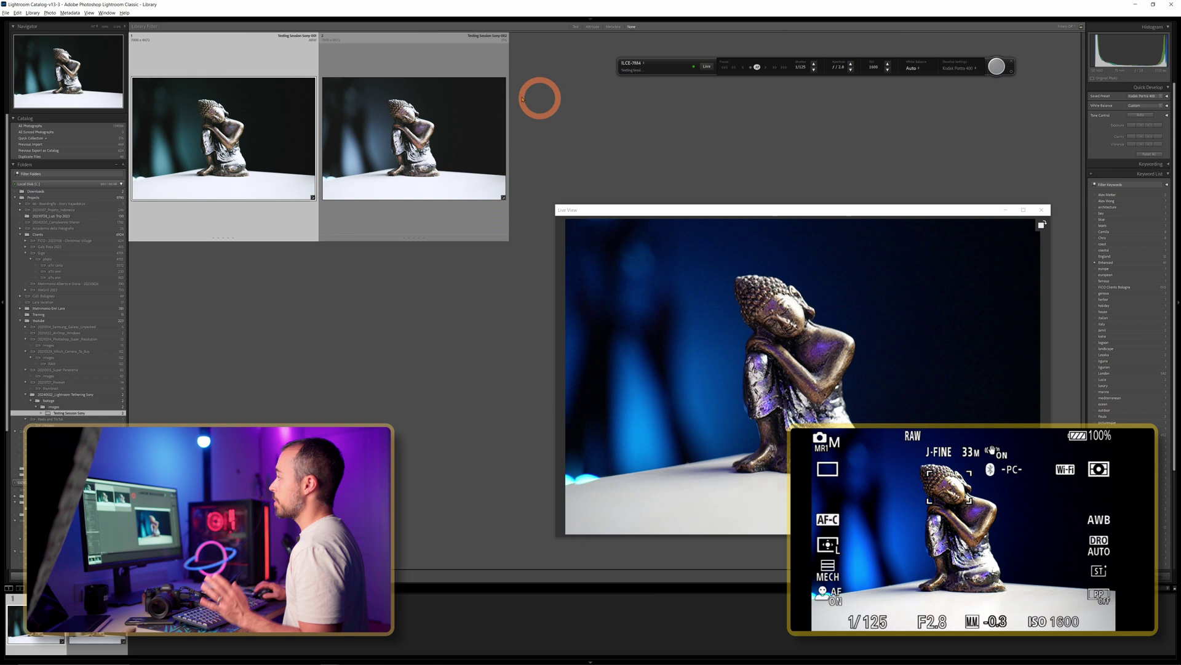
left_click(354, 90)
left_click(370, 101)
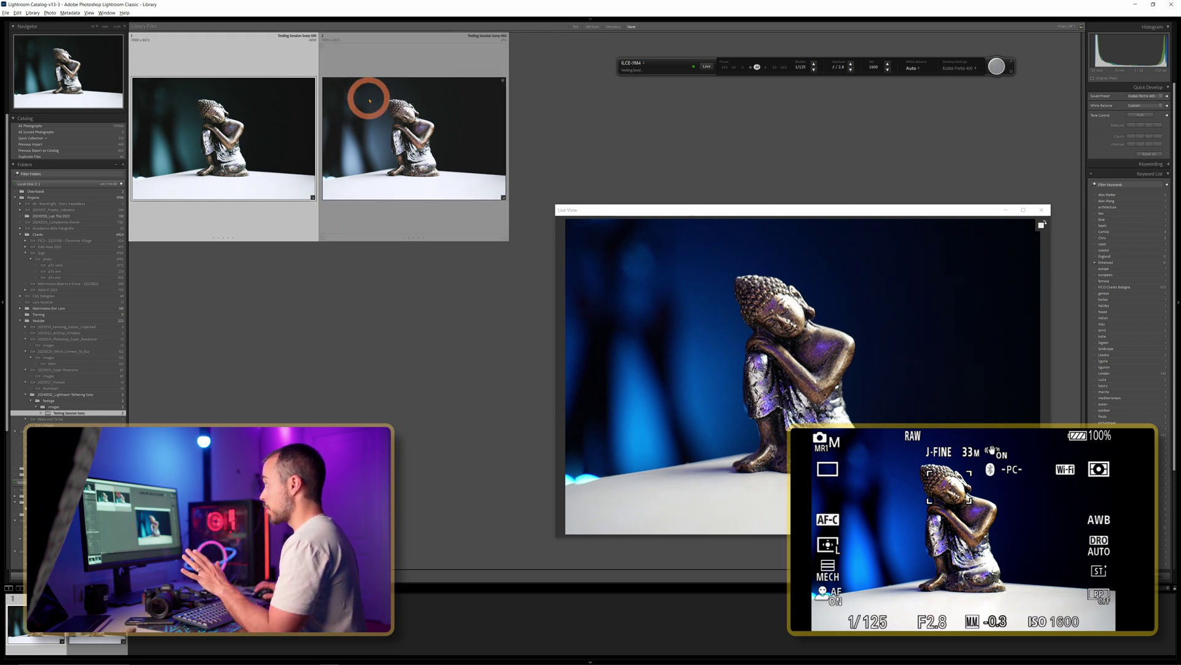
left_click(294, 93)
left_click(394, 90)
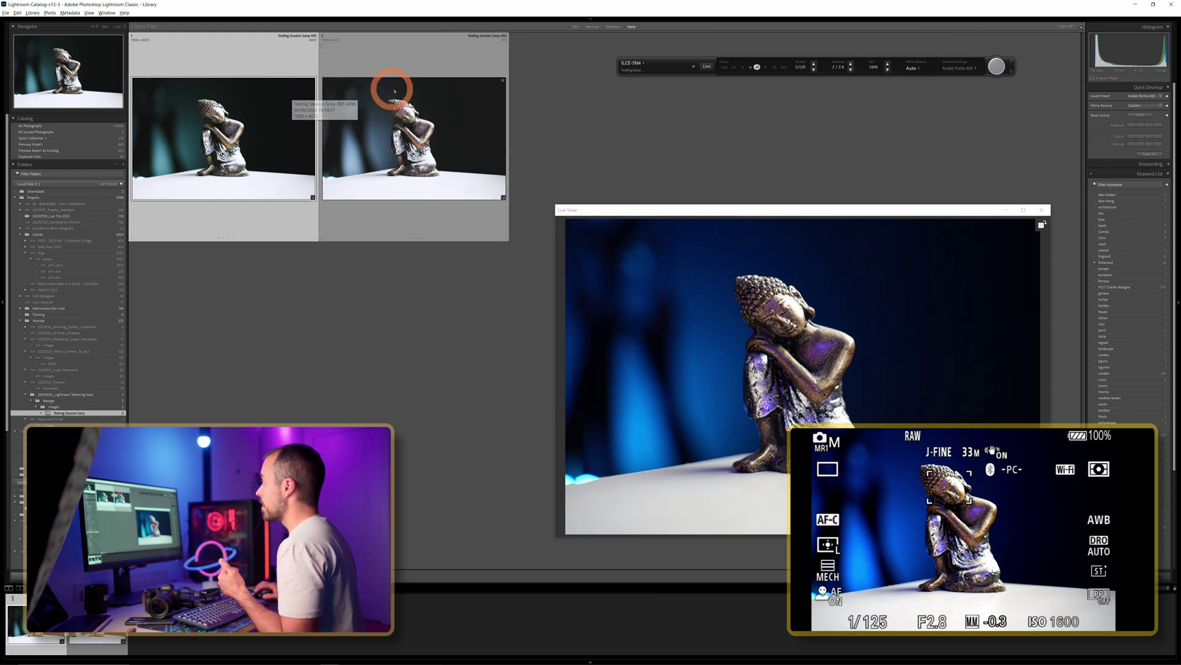
left_click(1095, 279)
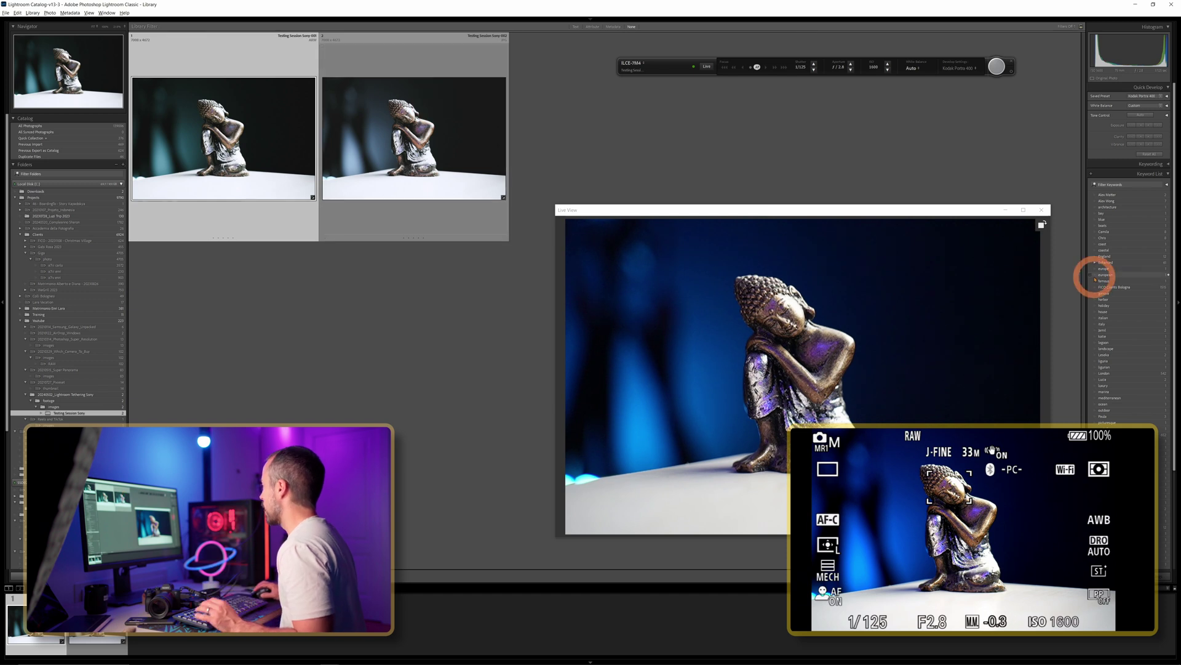
left_click(1007, 213)
- Inspect Testing Session Sony-001.ARW in Loupe and Develop, then reveal Sony-002 in File Explorer
left_click(491, 172)
left_click(242, 158)
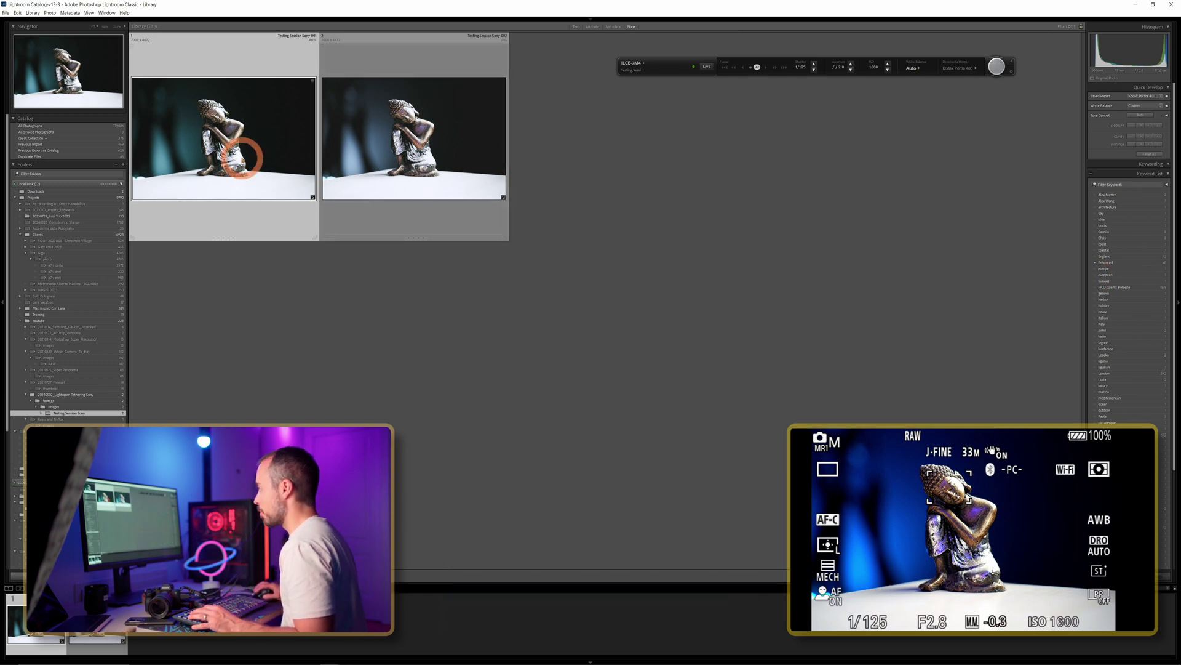
left_click(248, 158)
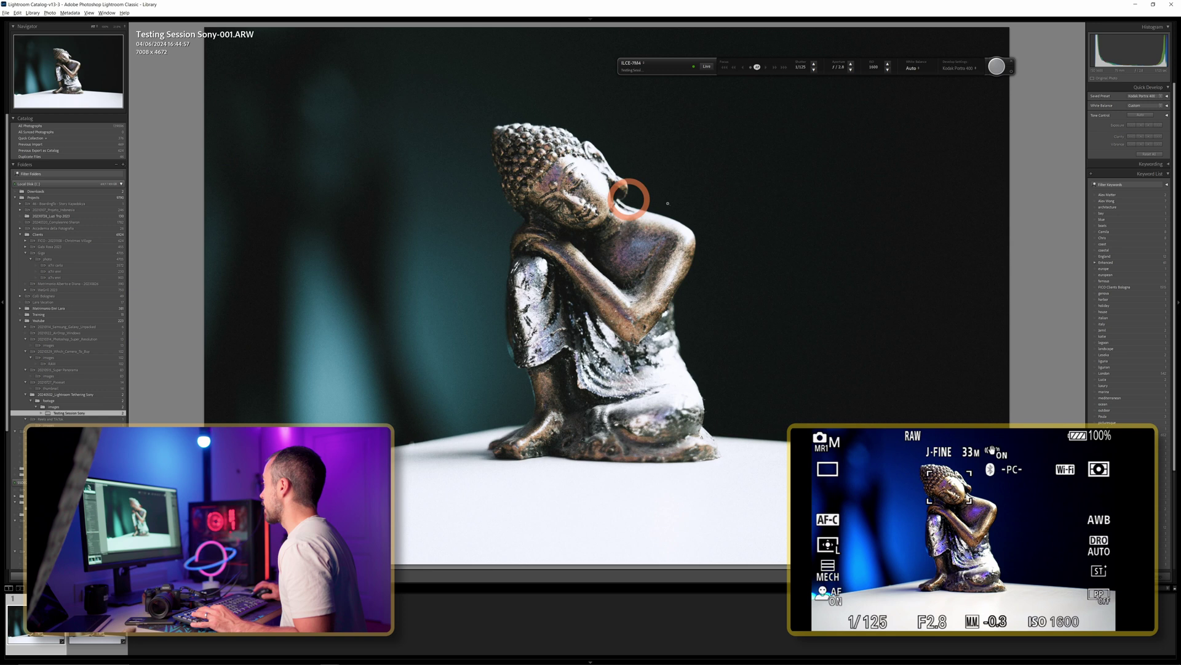
key("d")
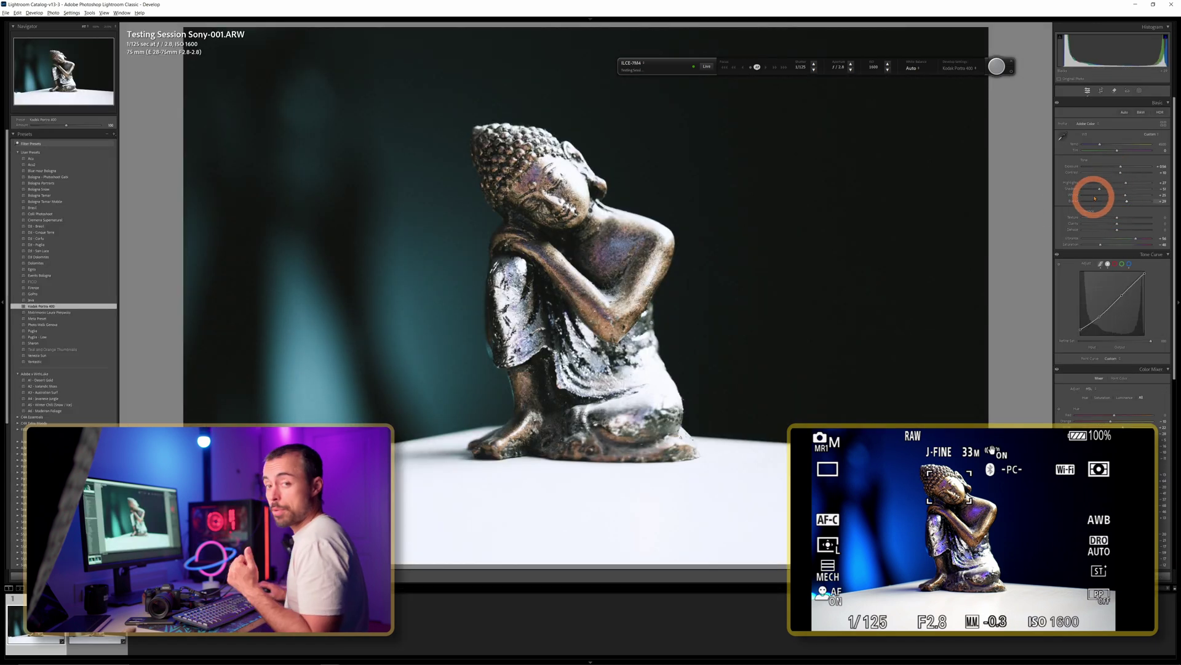
key("g")
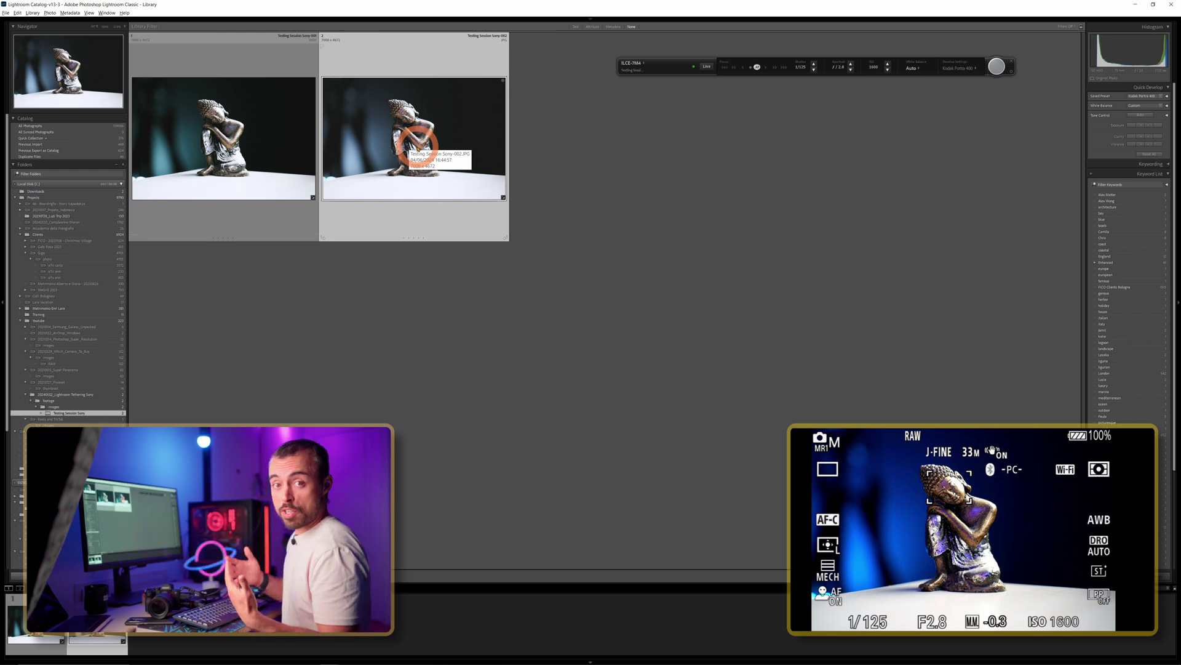
right_click(418, 147)
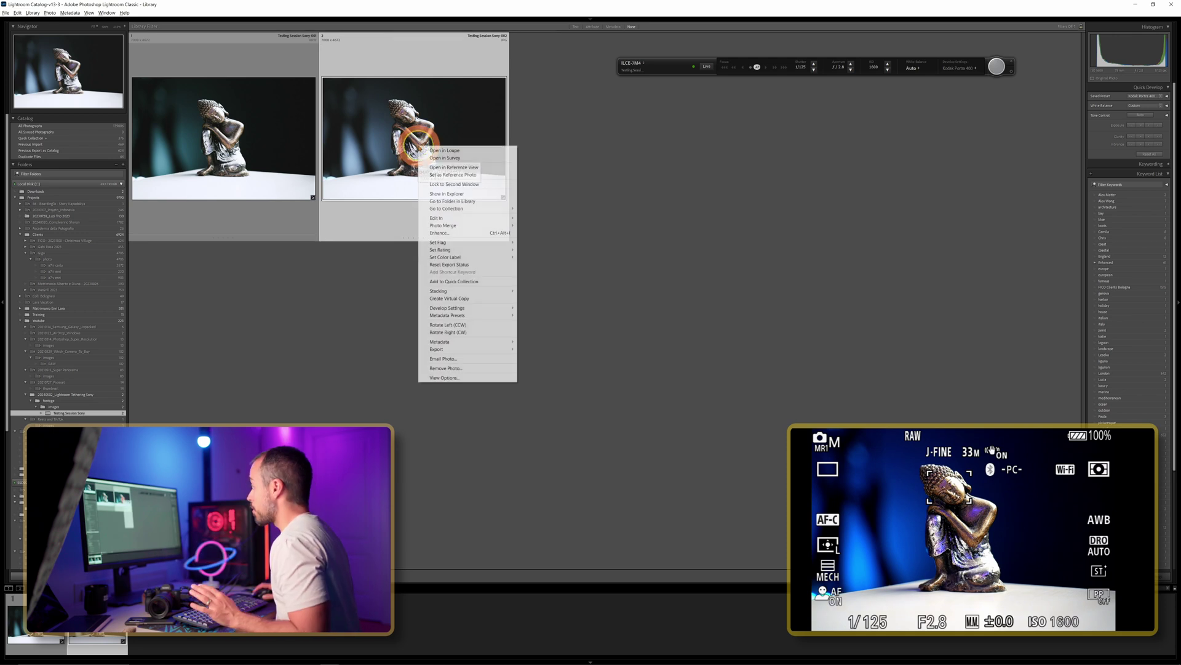
left_click(447, 193)
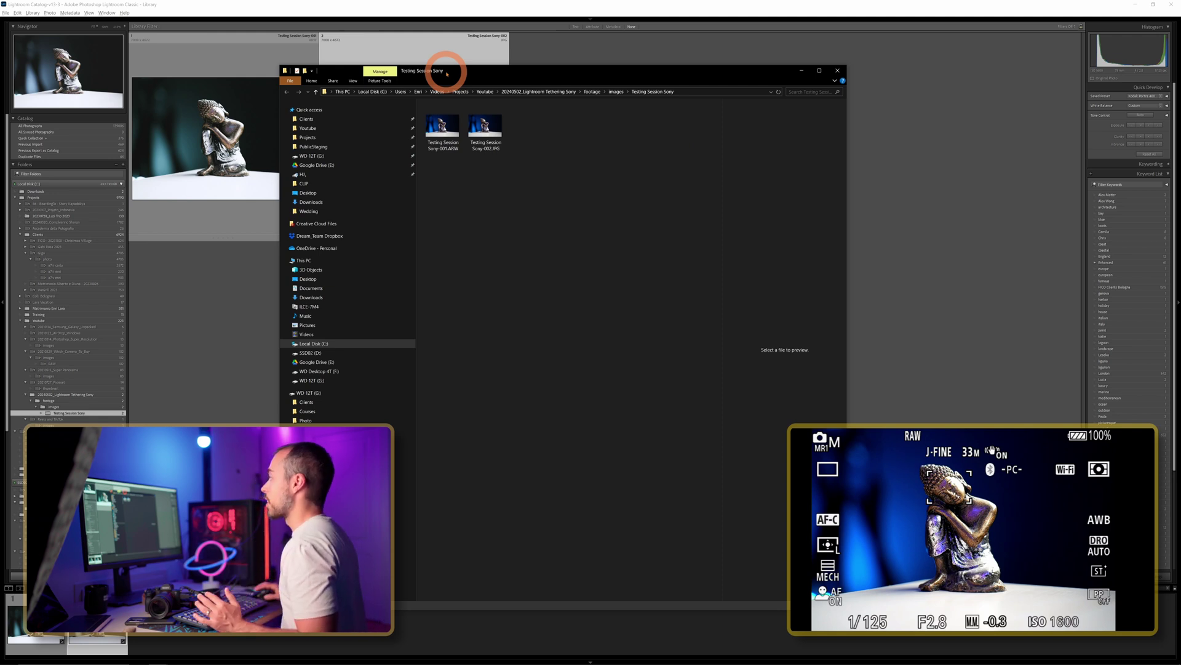
- Compare the Sony-001.ARW and Sony-002.JPG files in File Explorer, then close Explorer
left_click_drag(443, 174, 523, 146)
left_click(441, 151)
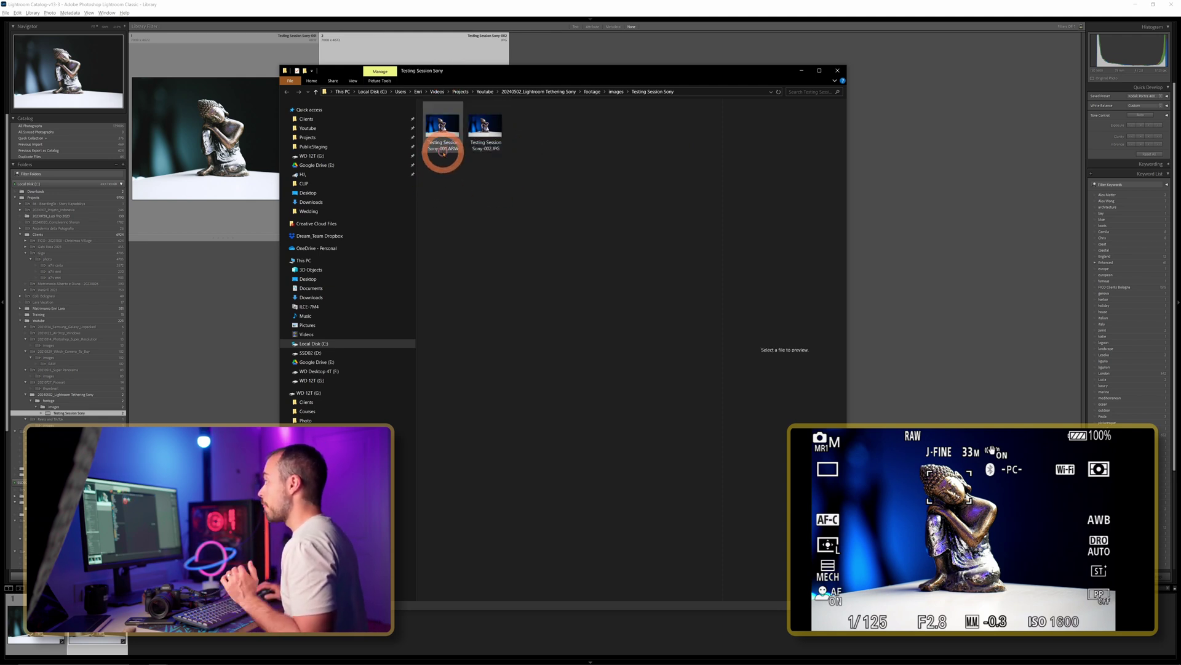
left_click(469, 150)
left_click(626, 182)
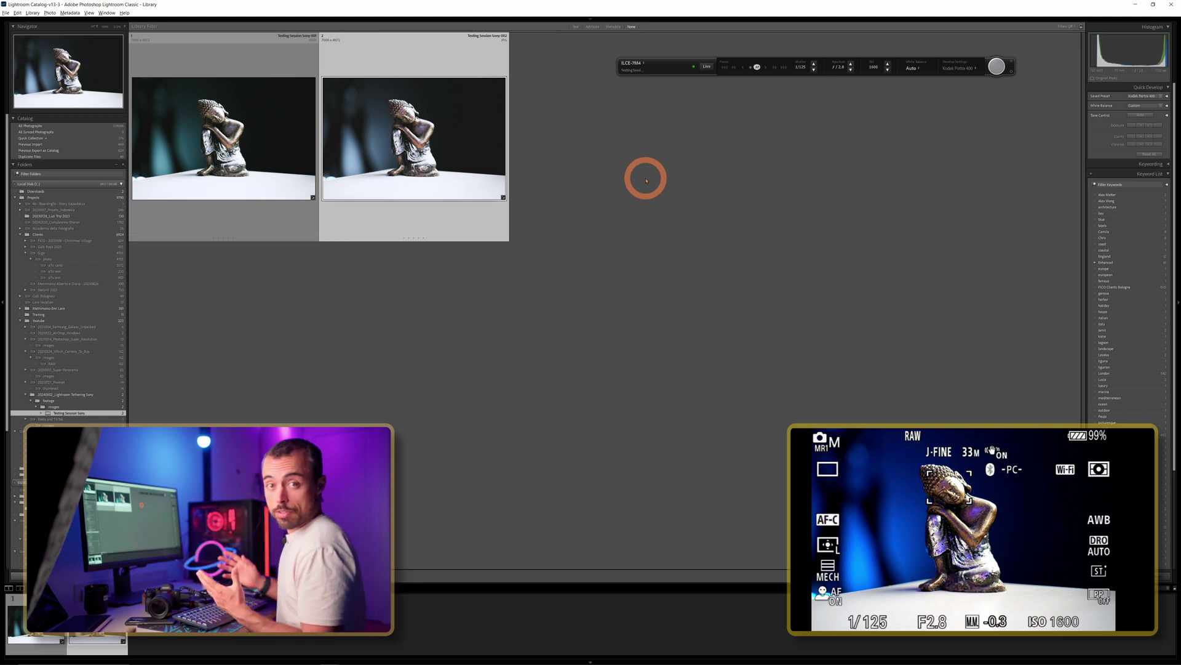
- Show the Text filter in the Library Filter bar and tether-capture two more Buddha shots
left_click(577, 27)
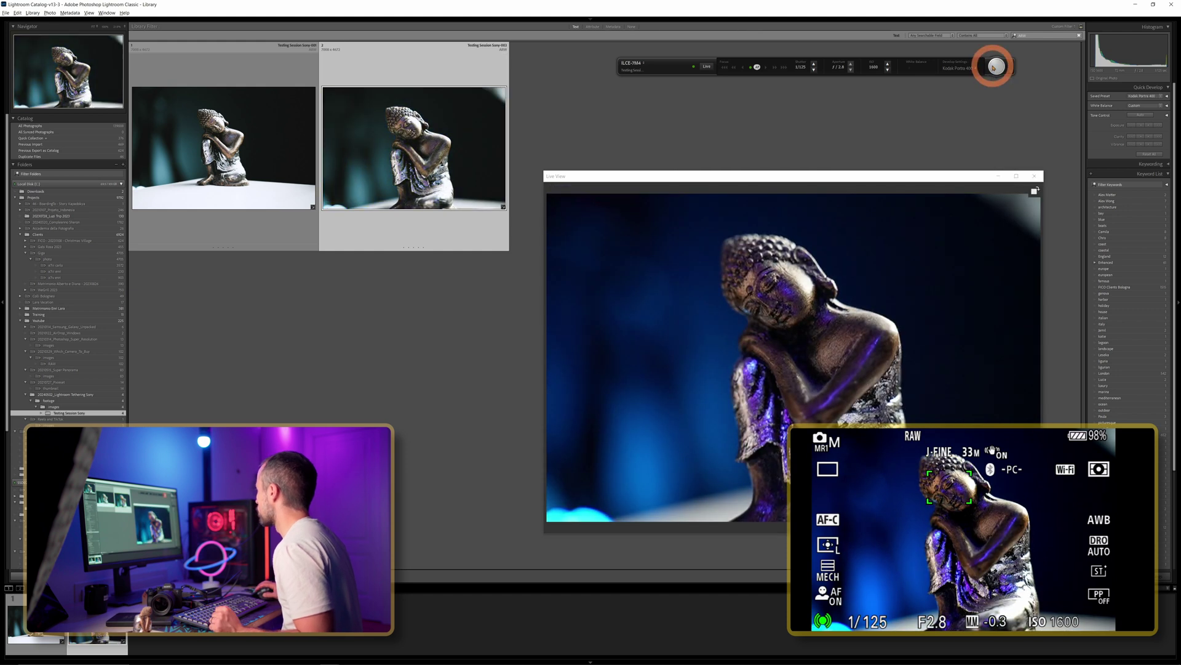
left_click(995, 67)
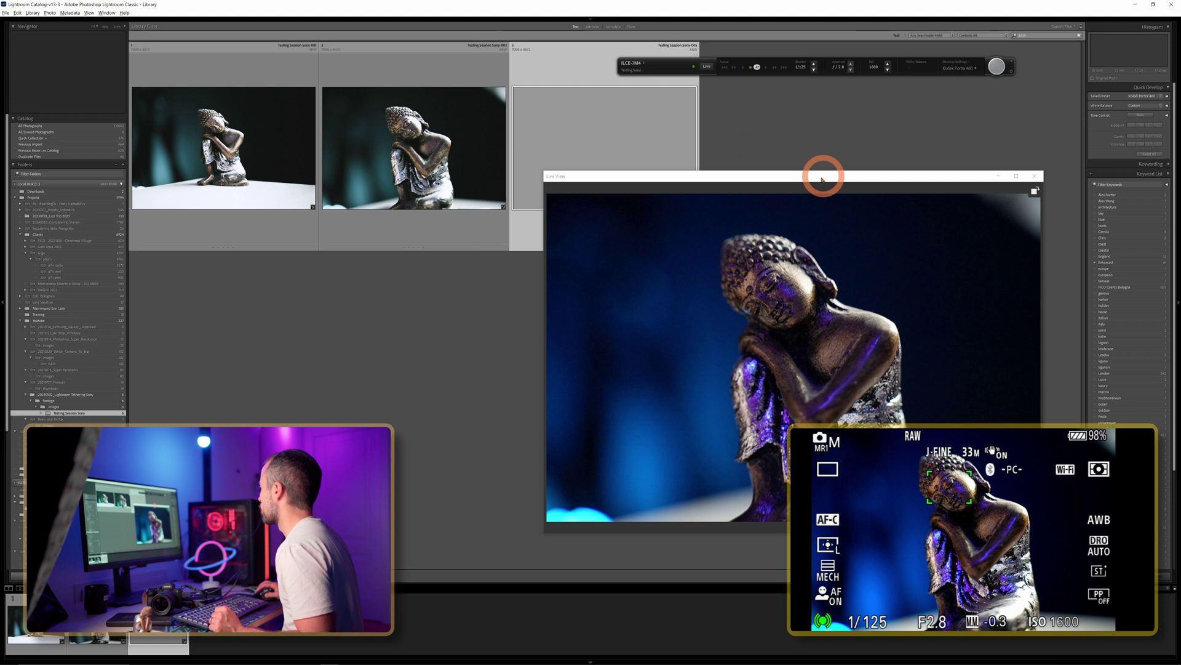
left_click(996, 66)
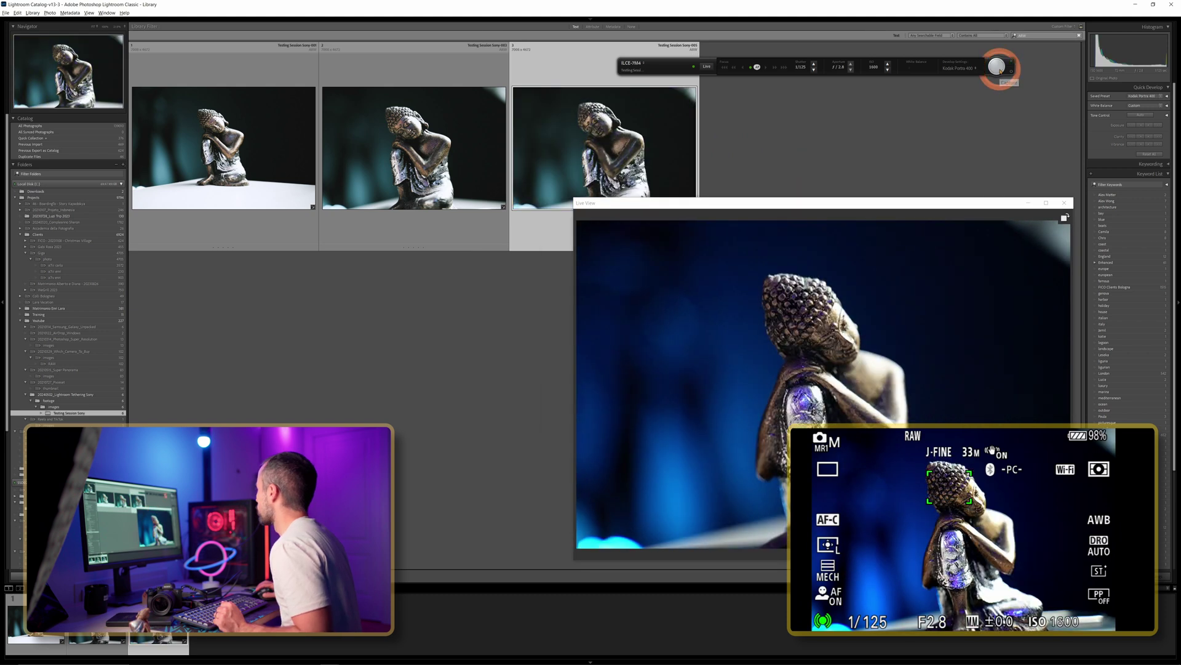